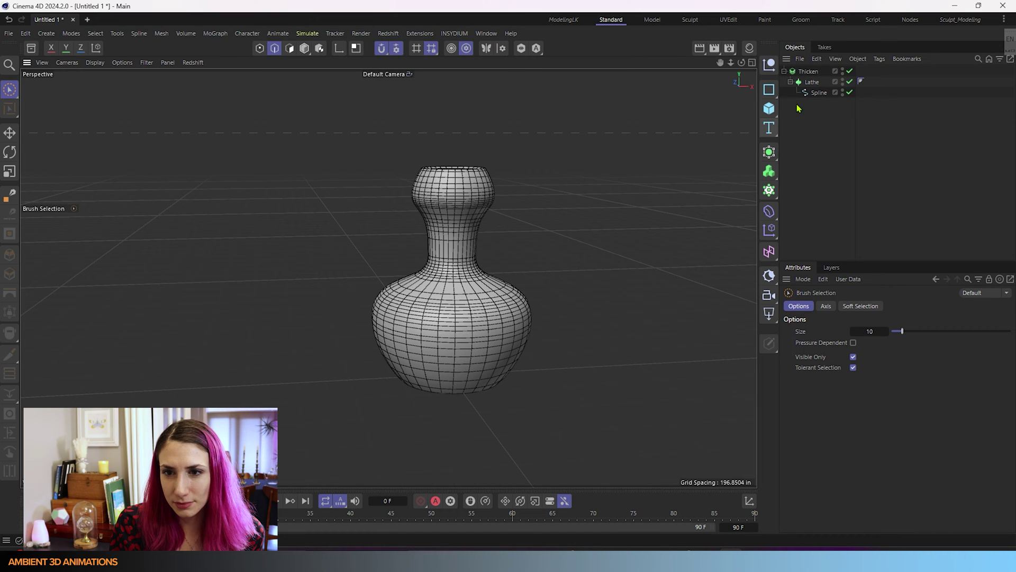
# Step: Disable Thicken and Lathe, then select the profile Spline to inspect it
pyautogui.click(850, 71)
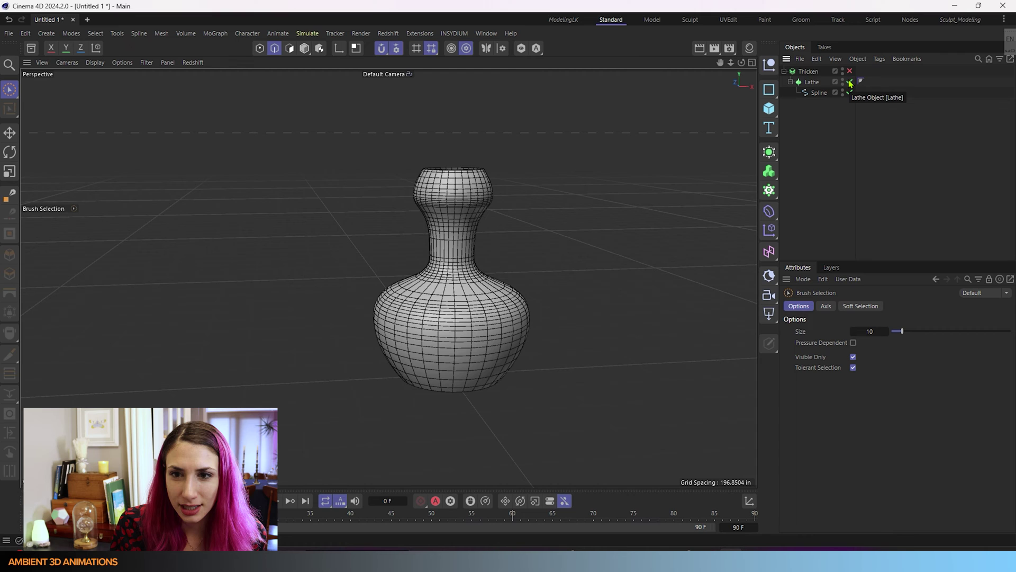
pyautogui.click(849, 82)
pyautogui.click(819, 95)
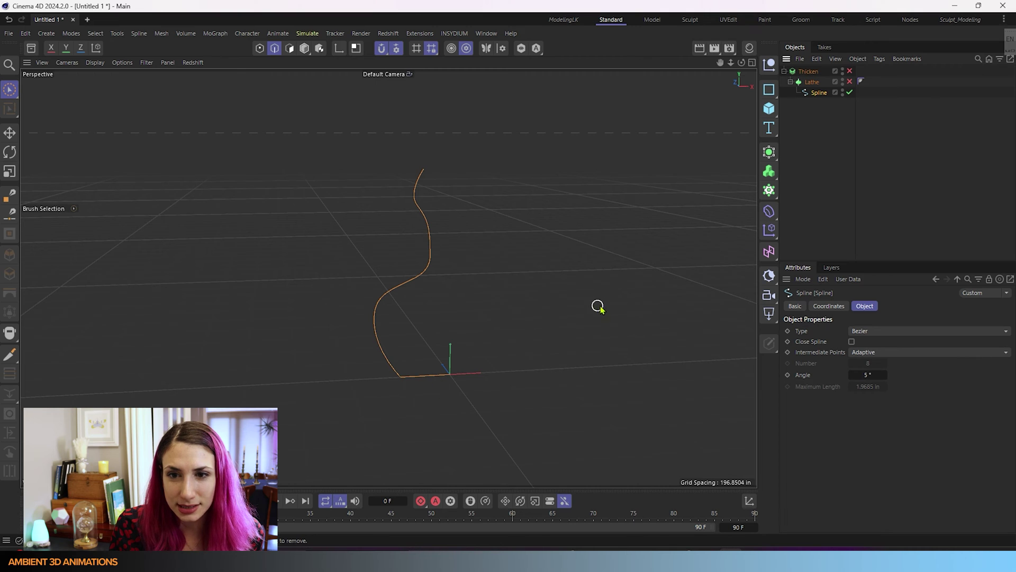
pyautogui.scroll(2, 458, 318)
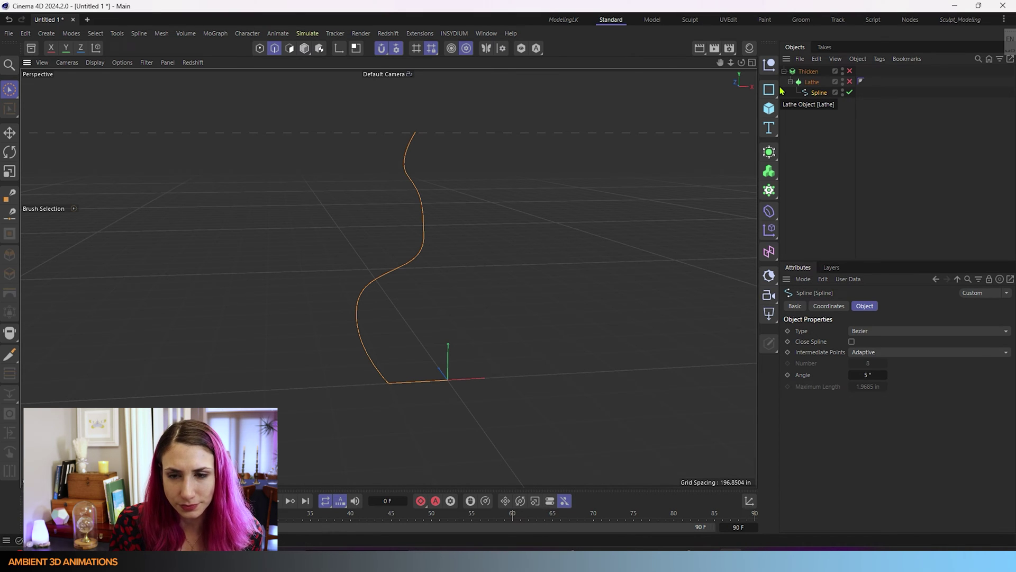
# Step: Re-enable the Lathe and check the thin 360° vase from above and the side
pyautogui.click(813, 83)
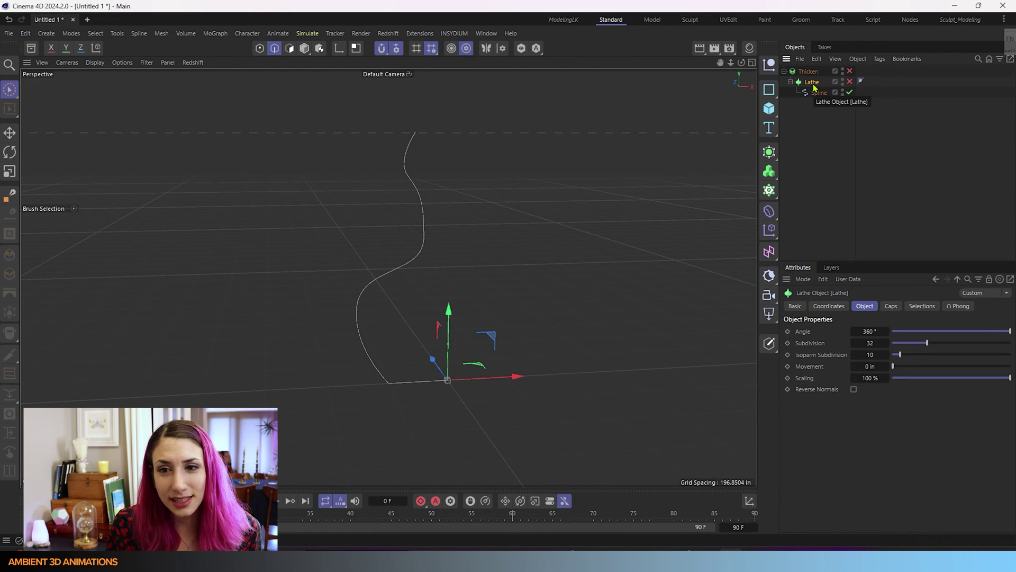
pyautogui.click(849, 82)
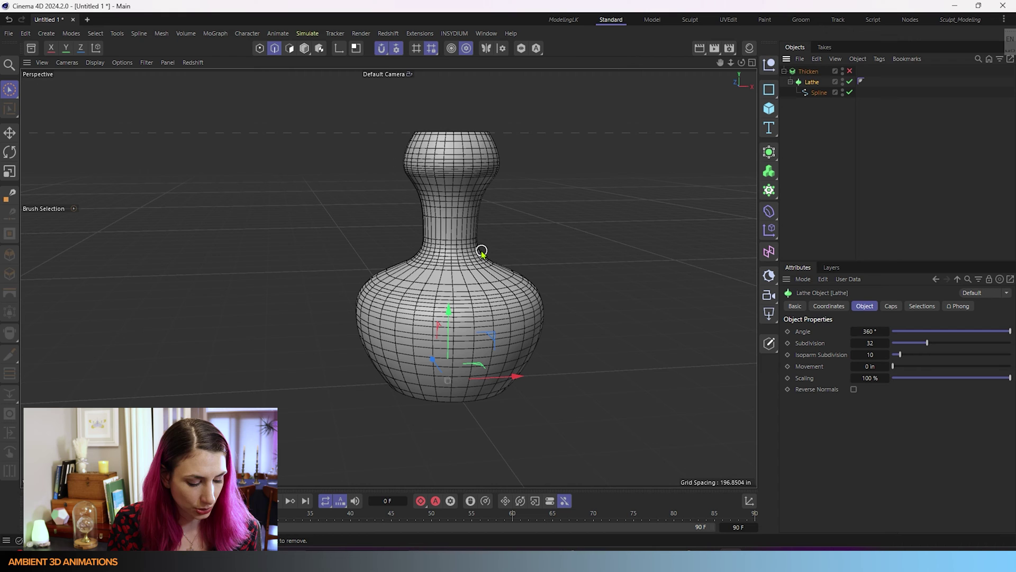
pyautogui.keyDown('alt'); pyautogui.moveTo(538, 216); pyautogui.dragTo(529, 274); pyautogui.keyUp('alt')
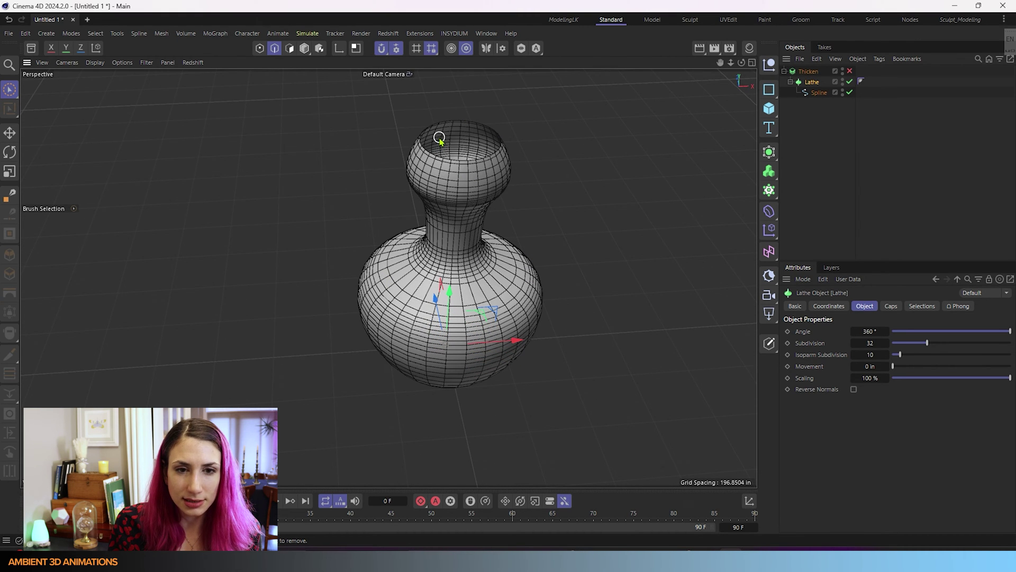
pyautogui.scroll(2, 440, 137)
pyautogui.scroll(5, 507, 111)
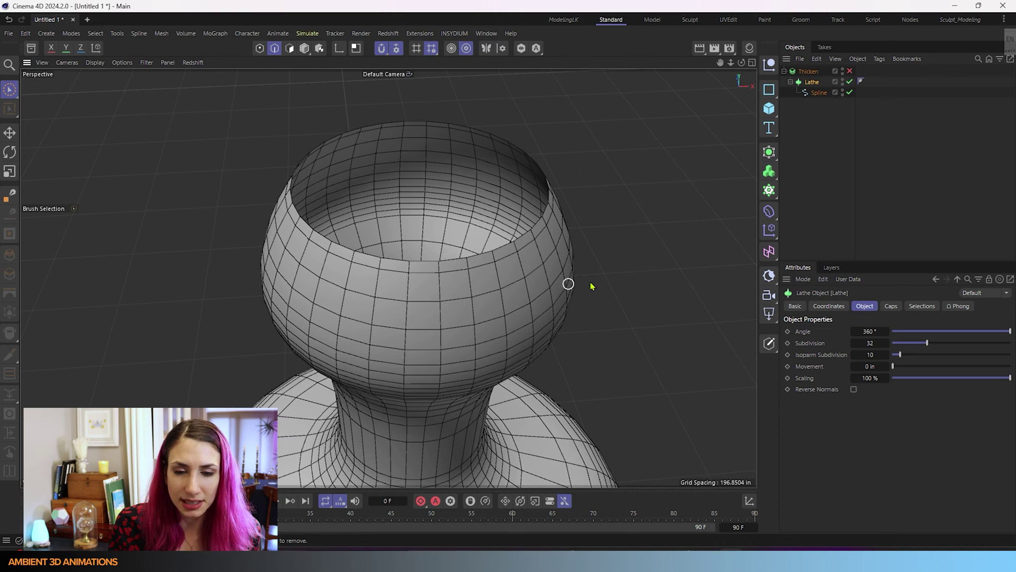
pyautogui.scroll(-5, 577, 316)
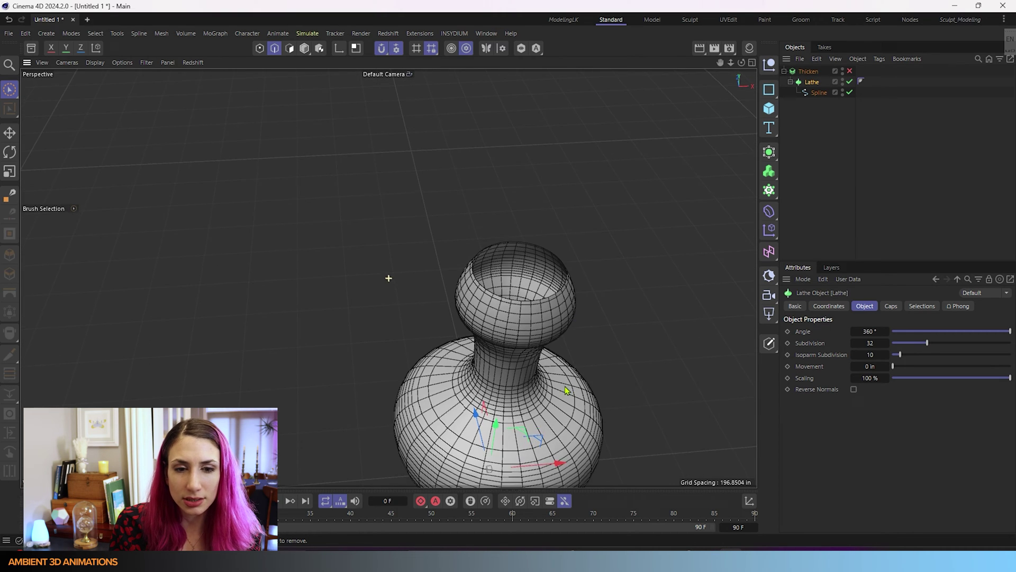
pyautogui.keyDown('alt'); pyautogui.moveTo(530, 335); pyautogui.dragTo(513, 277); pyautogui.keyUp('alt')
pyautogui.scroll(-2, 508, 243)
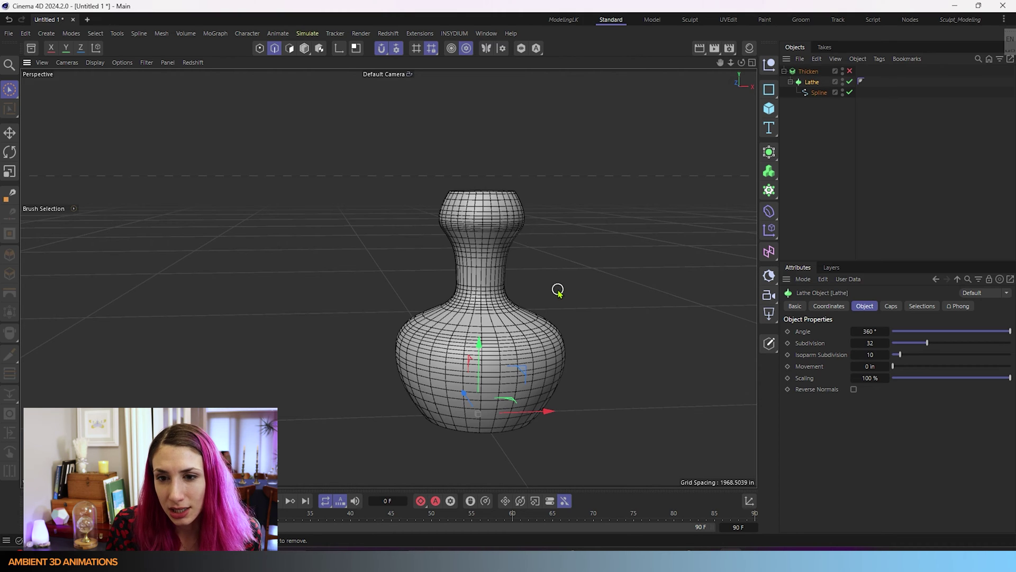
# Step: Re-enable Thicken and inspect the vase rim's wall thickness from above
pyautogui.click(816, 74)
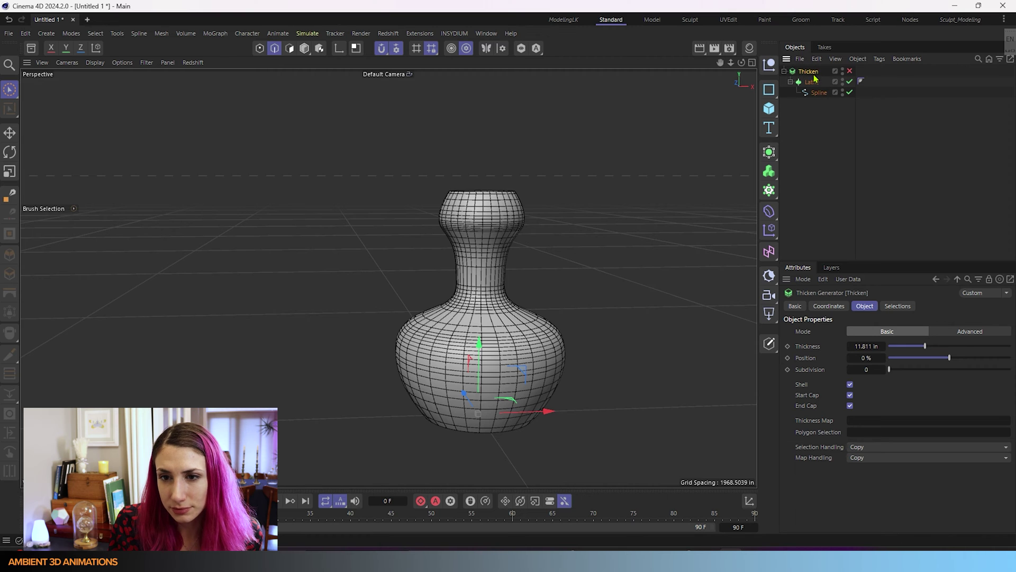
pyautogui.click(850, 71)
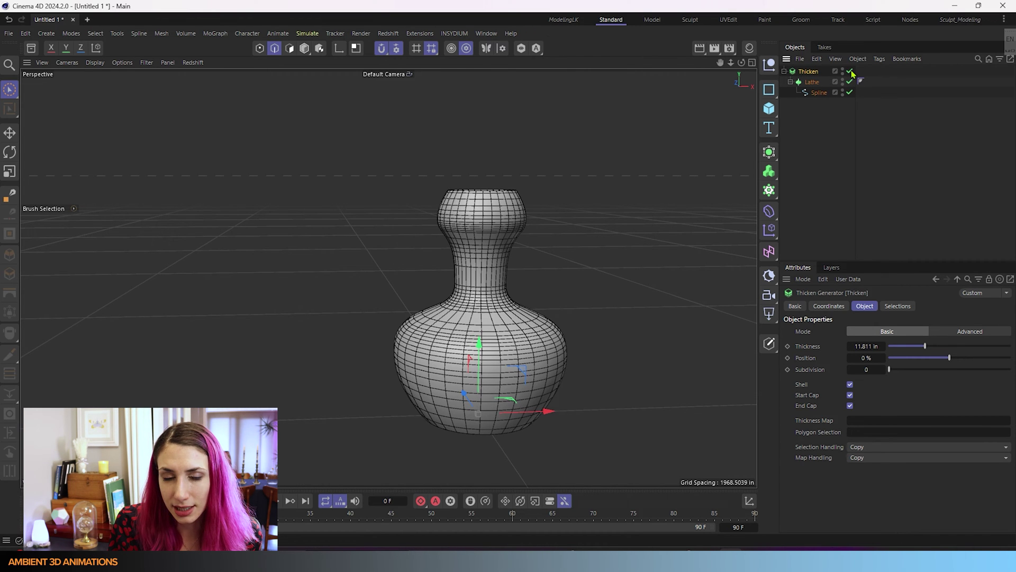
pyautogui.keyDown('alt'); pyautogui.moveTo(668, 202); pyautogui.dragTo(659, 235); pyautogui.keyUp('alt')
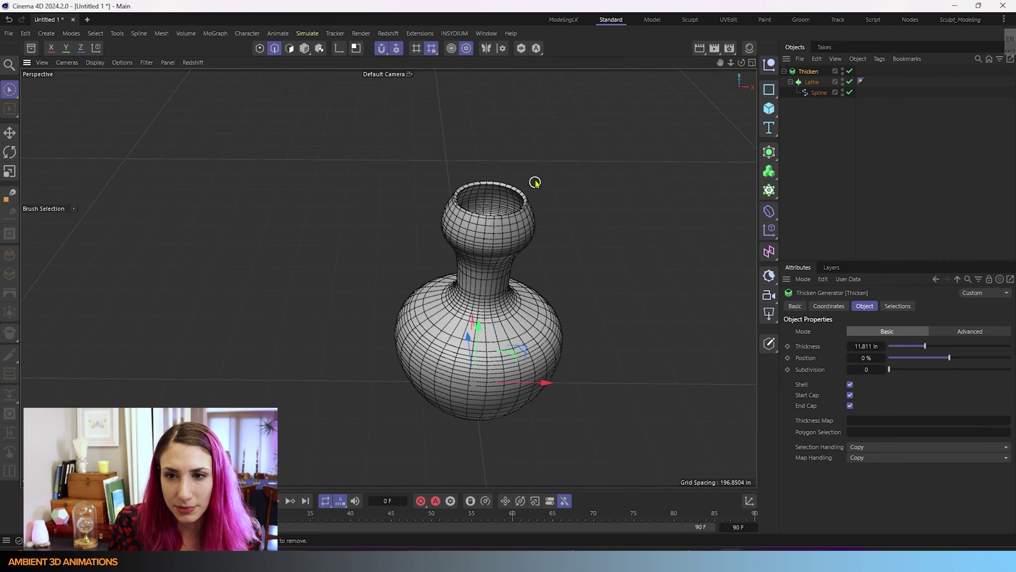
pyautogui.scroll(5, 533, 169)
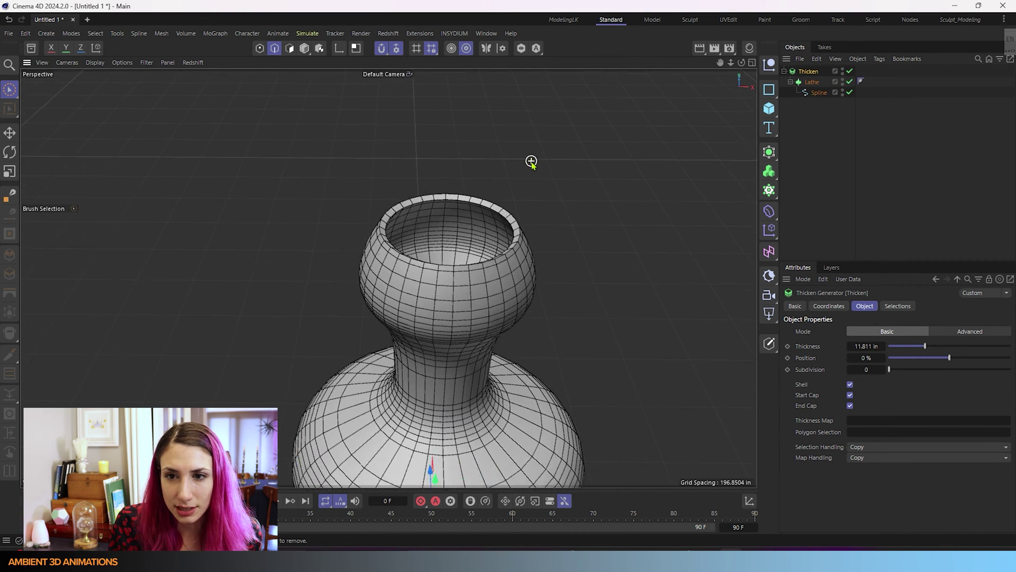
pyautogui.click(850, 72)
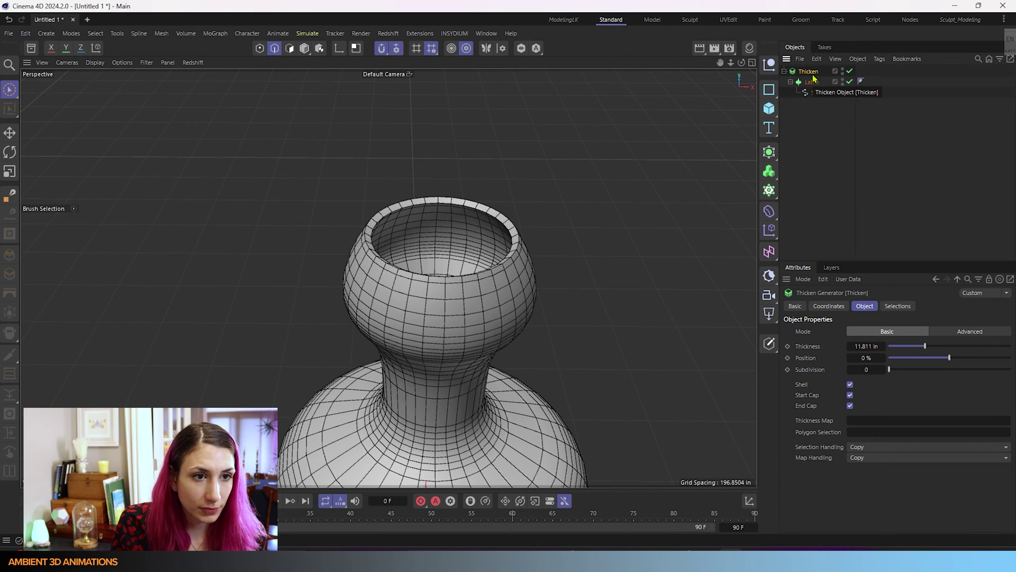
# Step: Browse the Mesh > Add commands and close the menu without choosing one
pyautogui.click(163, 33)
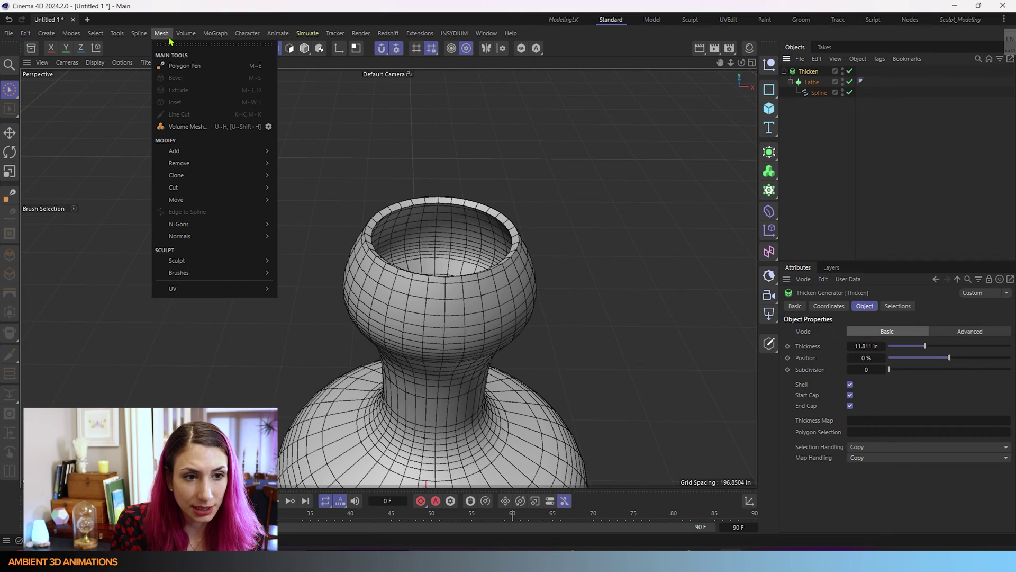
pyautogui.moveTo(180, 153)
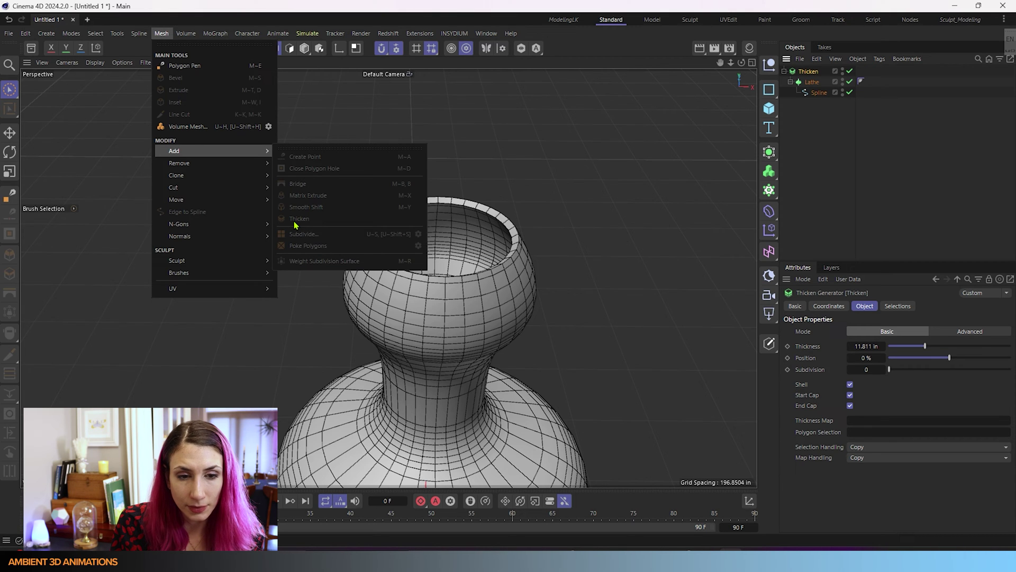
pyautogui.click(565, 206)
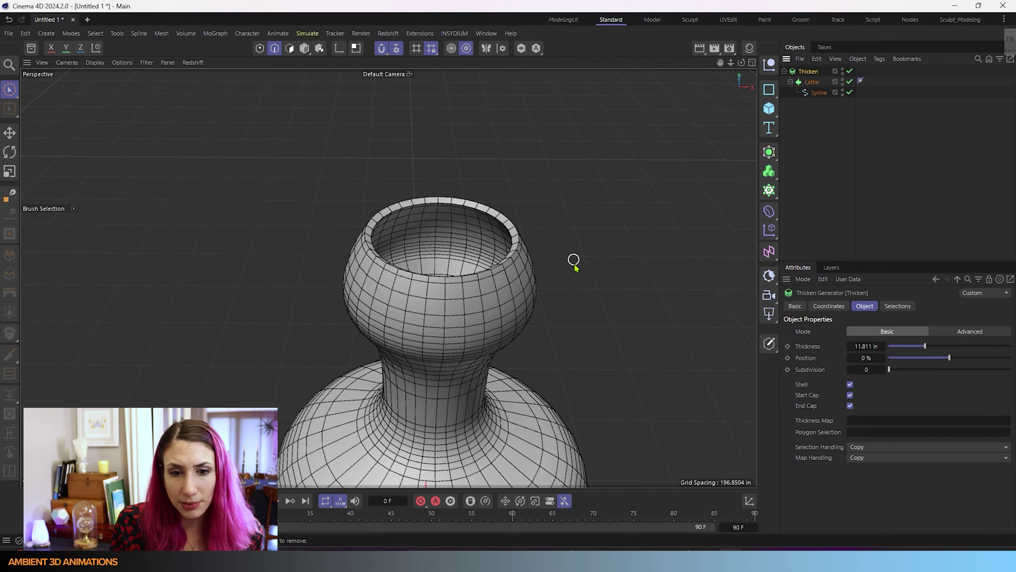
pyautogui.scroll(-2, 574, 263)
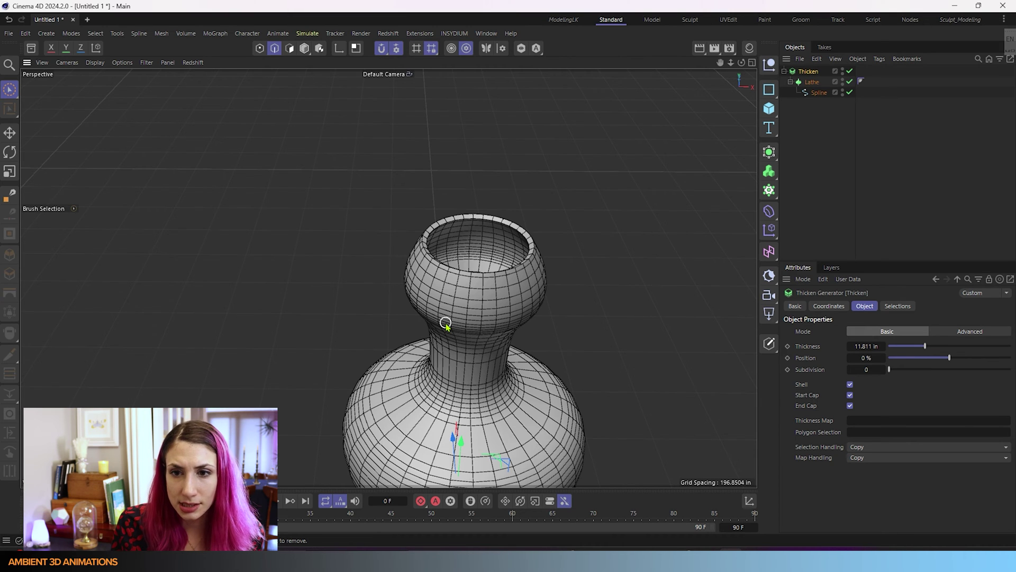
# Step: Select the Lathe object and pan the view to reposition the vase
pyautogui.click(812, 82)
pyautogui.scroll(-2, 465, 359)
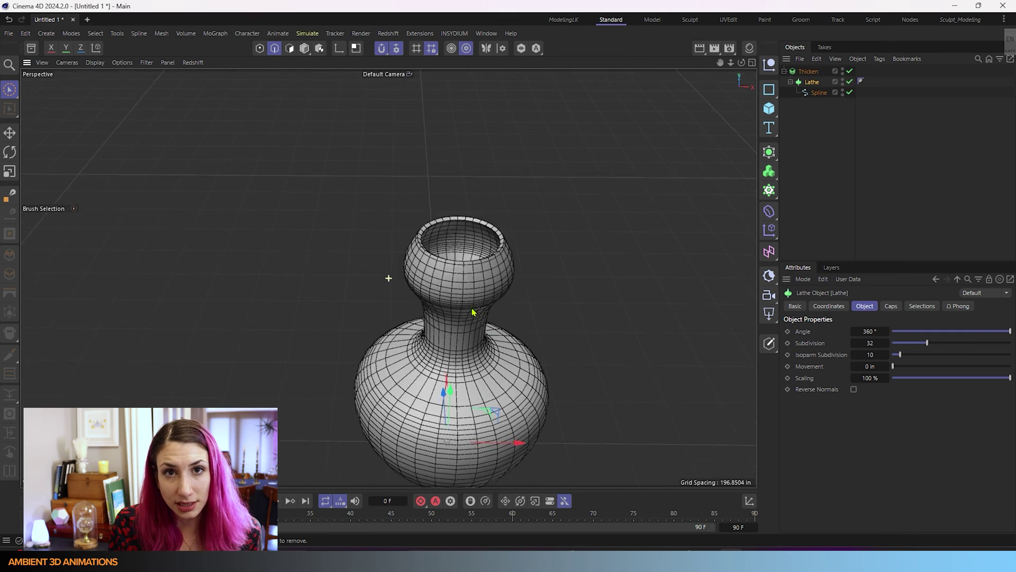
pyautogui.keyDown('alt'); pyautogui.moveTo(473, 312); pyautogui.dragTo(468, 246, button='middle'); pyautogui.keyUp('alt')
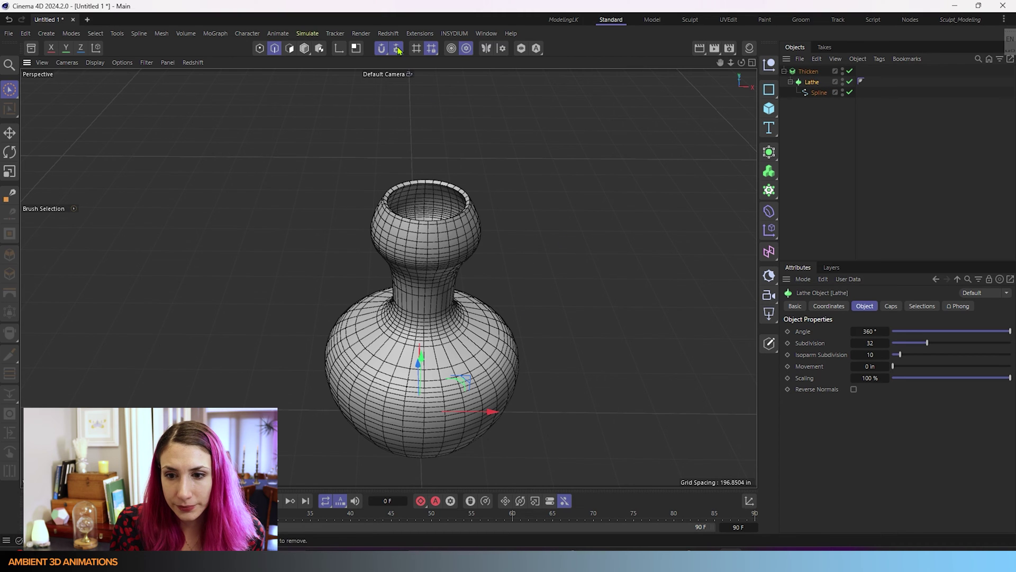
# Step: Create a new layer named Construction Geo, then select the vase's Spline
pyautogui.click(832, 268)
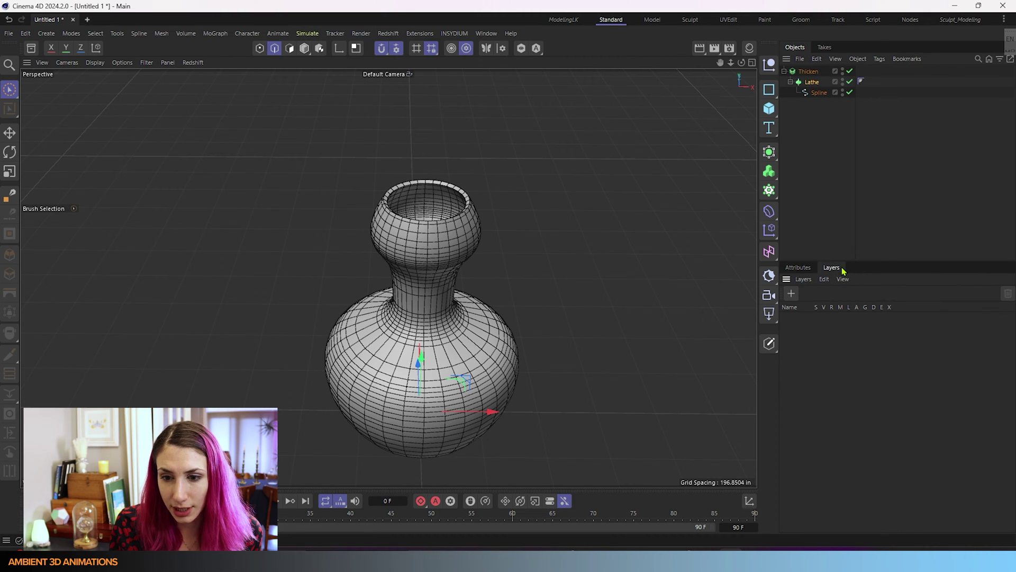
pyautogui.click(791, 293)
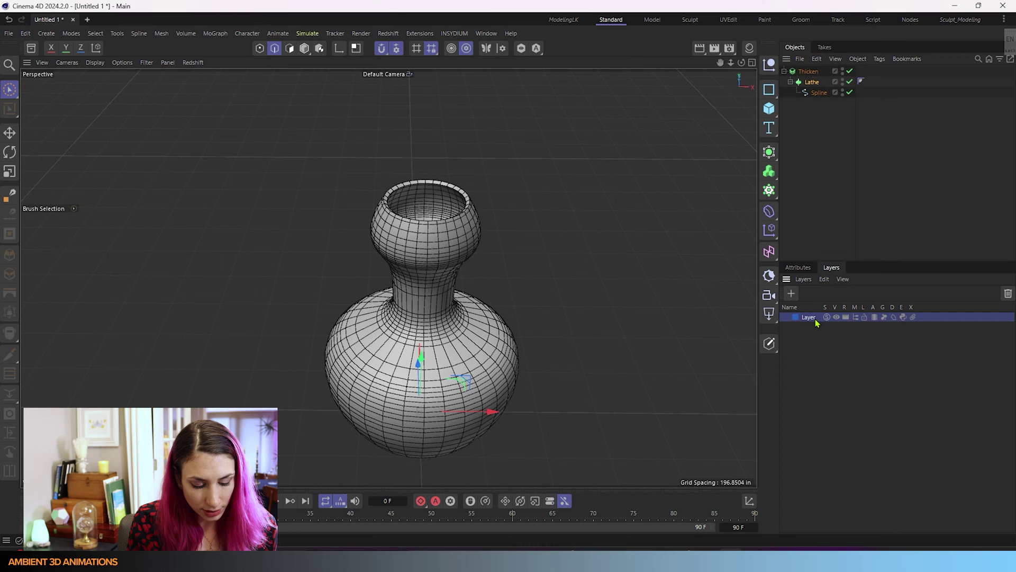
pyautogui.doubleClick(815, 320)
pyautogui.write('co')
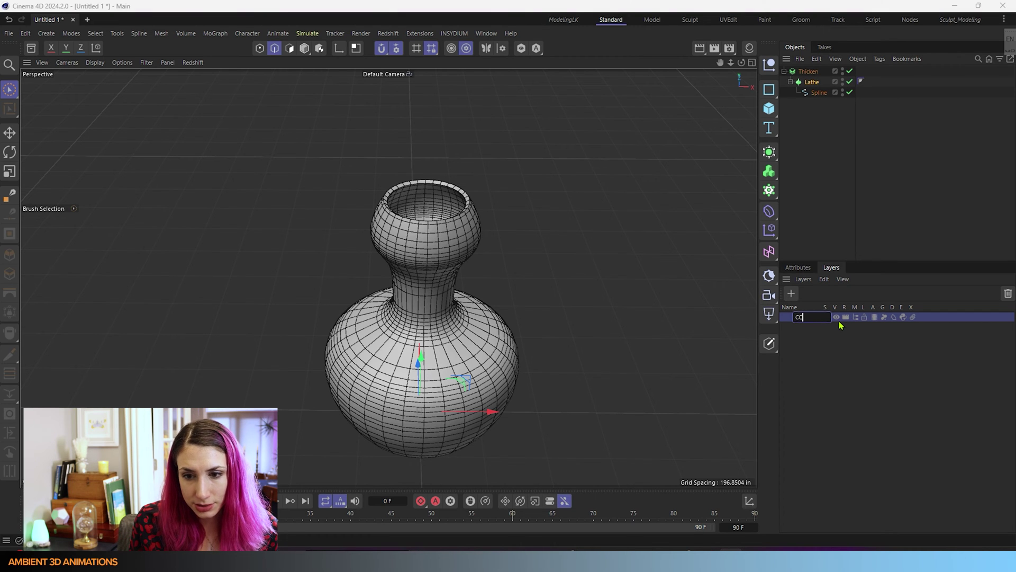
pyautogui.press('BackSpace')
pyautogui.press('BackSpace')
pyautogui.write('Cor')
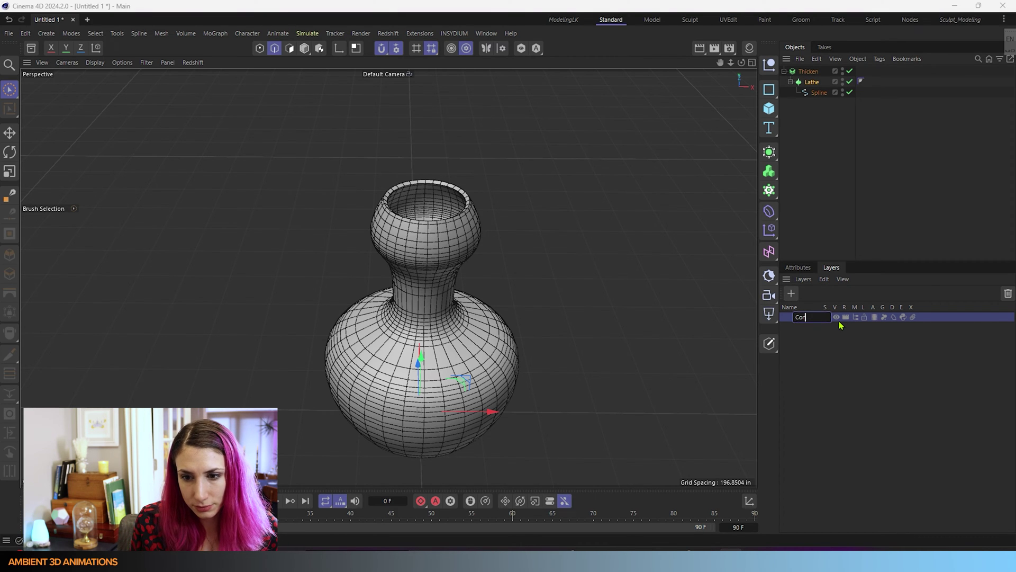
pyautogui.write('struction')
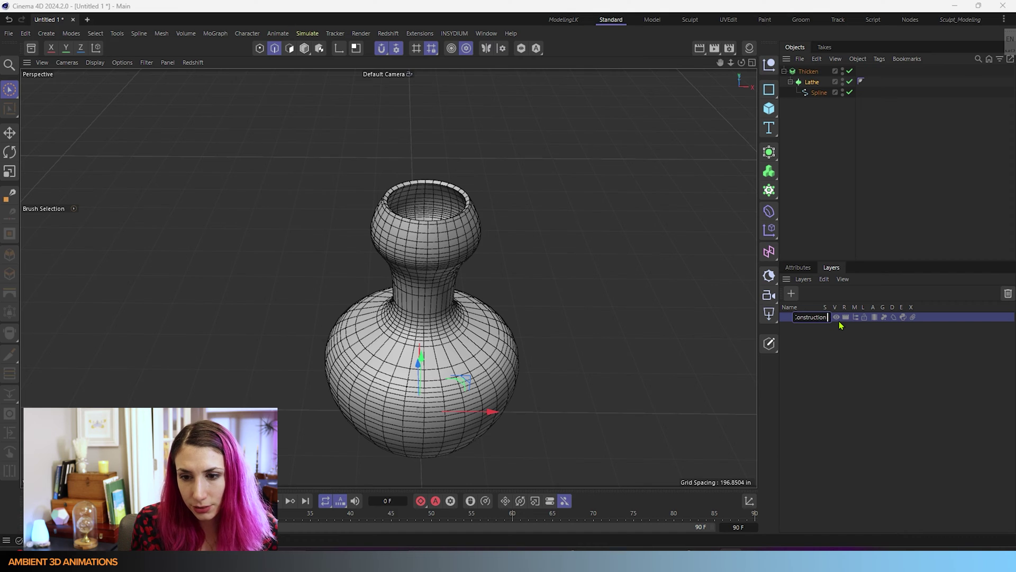
pyautogui.write(' Geo')
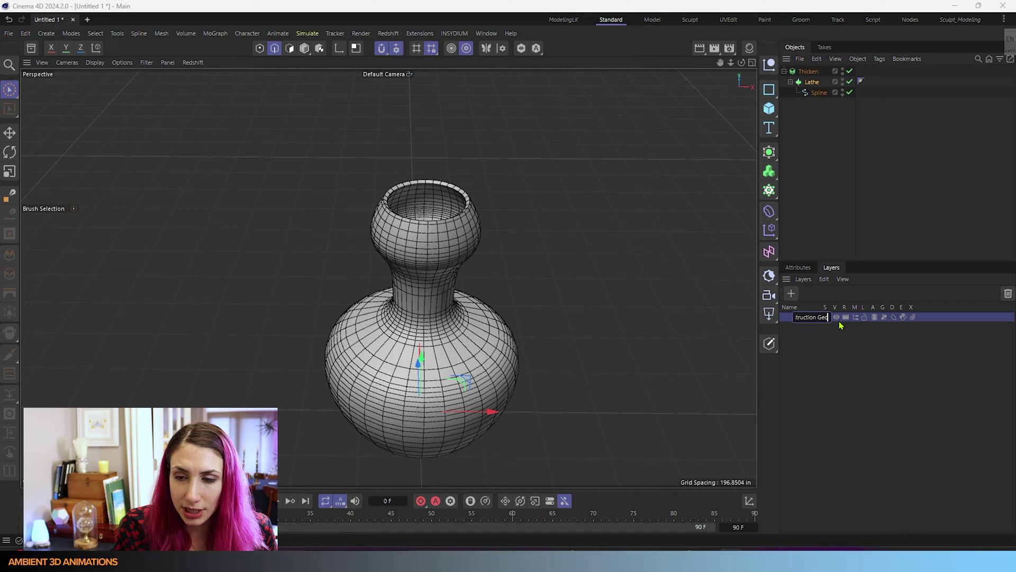
pyautogui.click(852, 357)
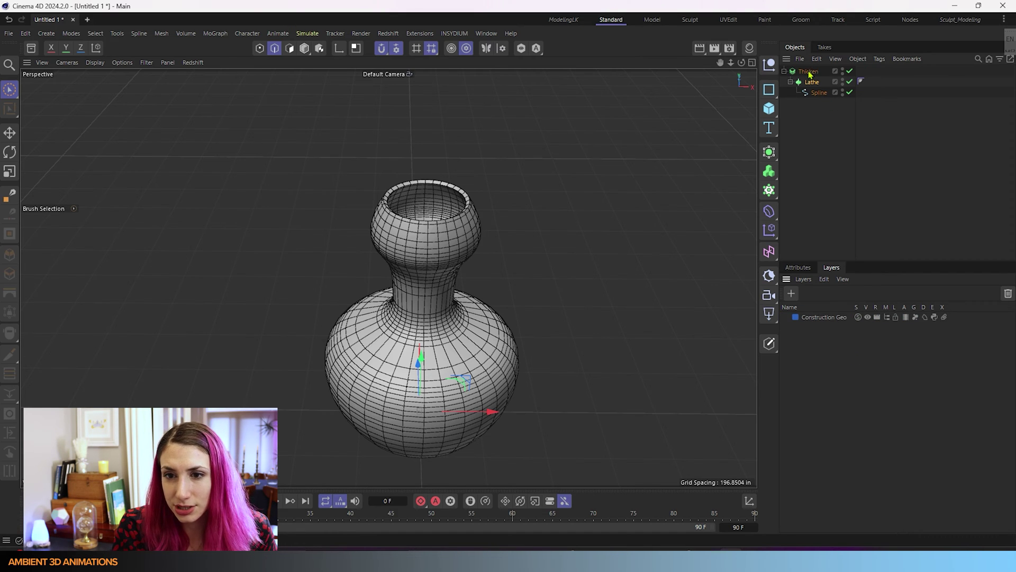
pyautogui.click(816, 94)
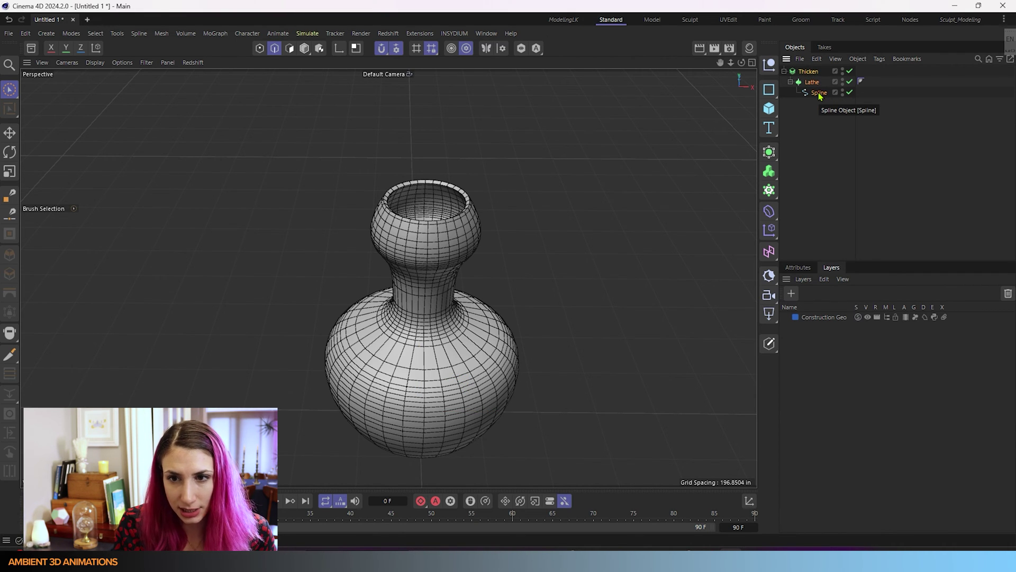
# Step: Copy and paste the Thicken hierarchy to create the Thicken.1 duplicate
pyautogui.hotkey('ctrl', 'c')
pyautogui.hotkey('ctrl', 'v')
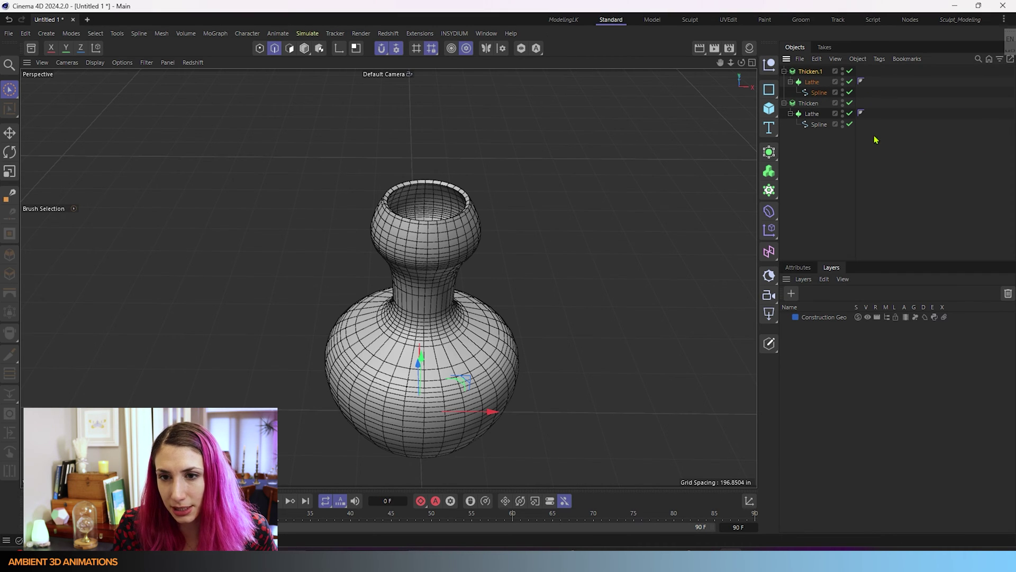
pyautogui.click(808, 103)
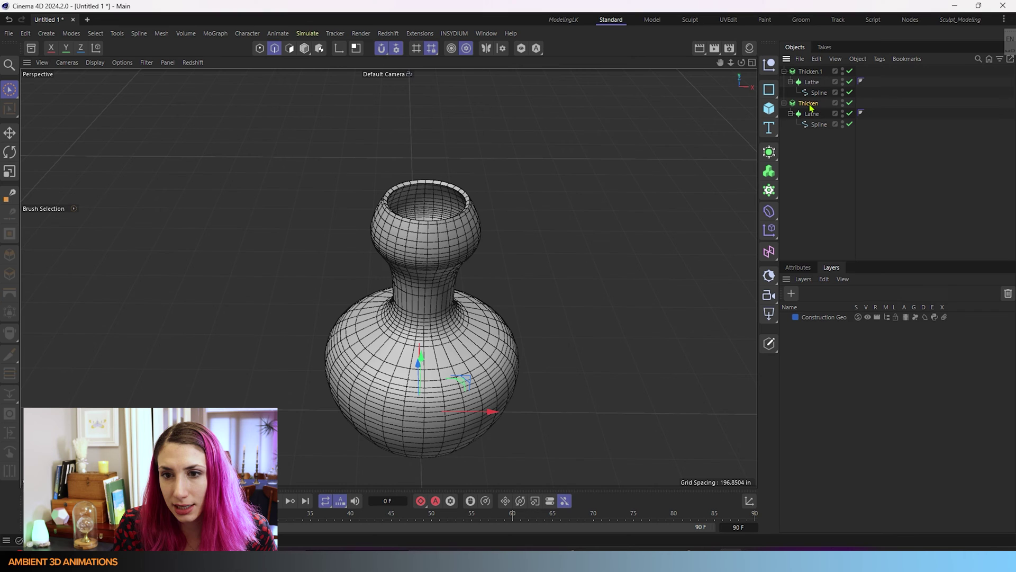
pyautogui.click(812, 73)
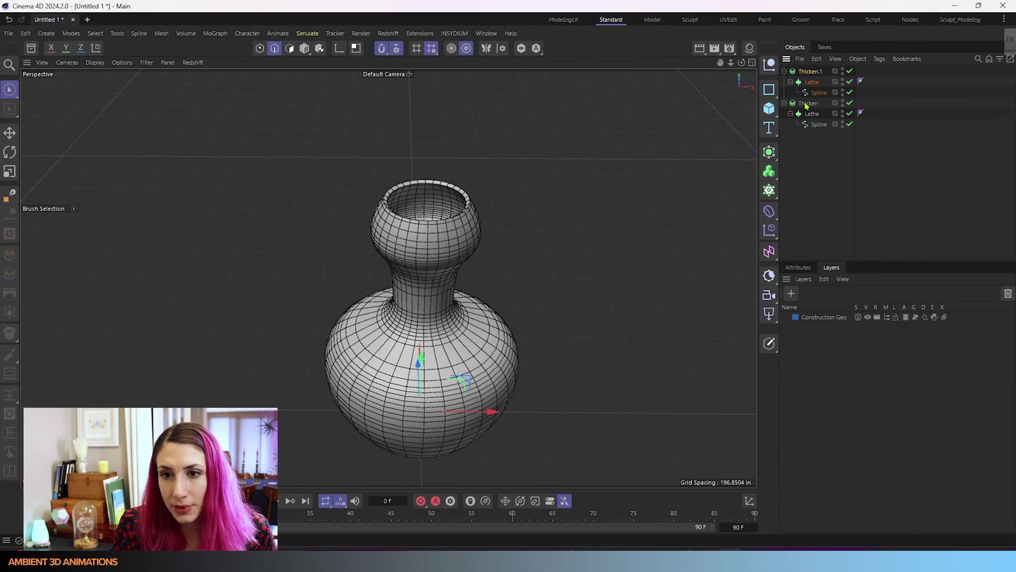
pyautogui.click(806, 105)
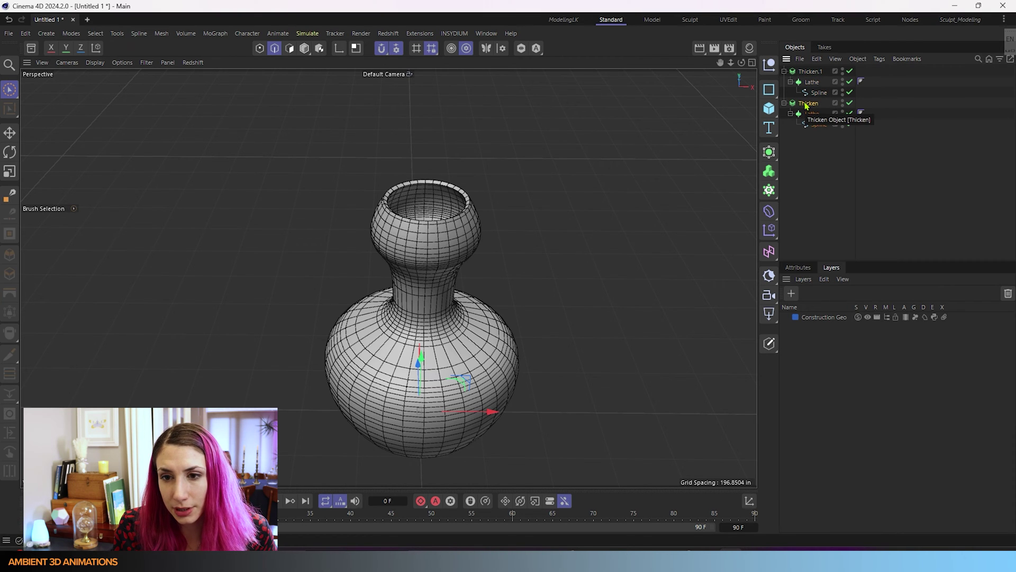
# Step: Assign the original Thicken, Lathe and Spline to the Construction Geo layer
pyautogui.click(815, 126)
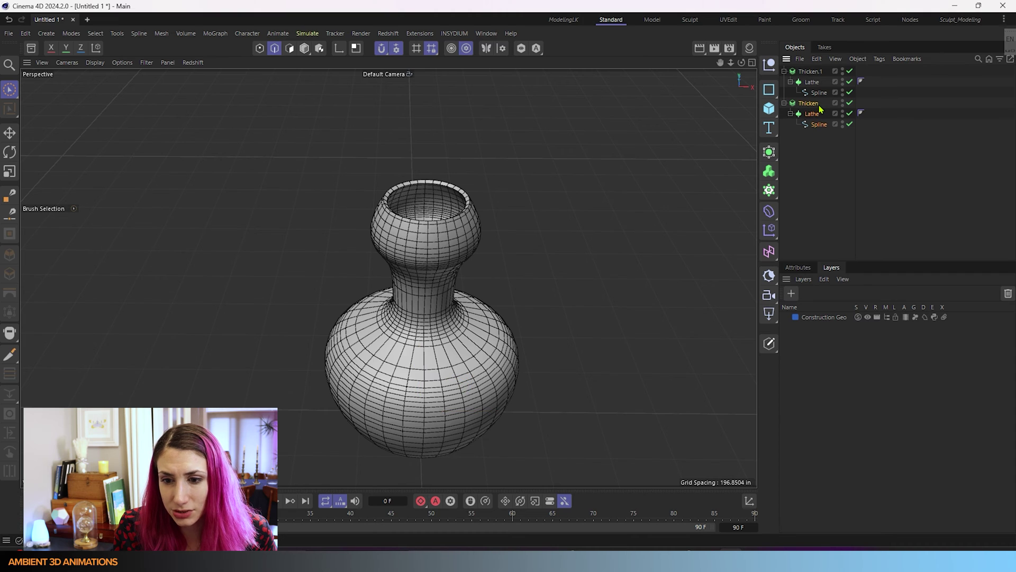
pyautogui.moveTo(807, 229); pyautogui.dragTo(807, 300)
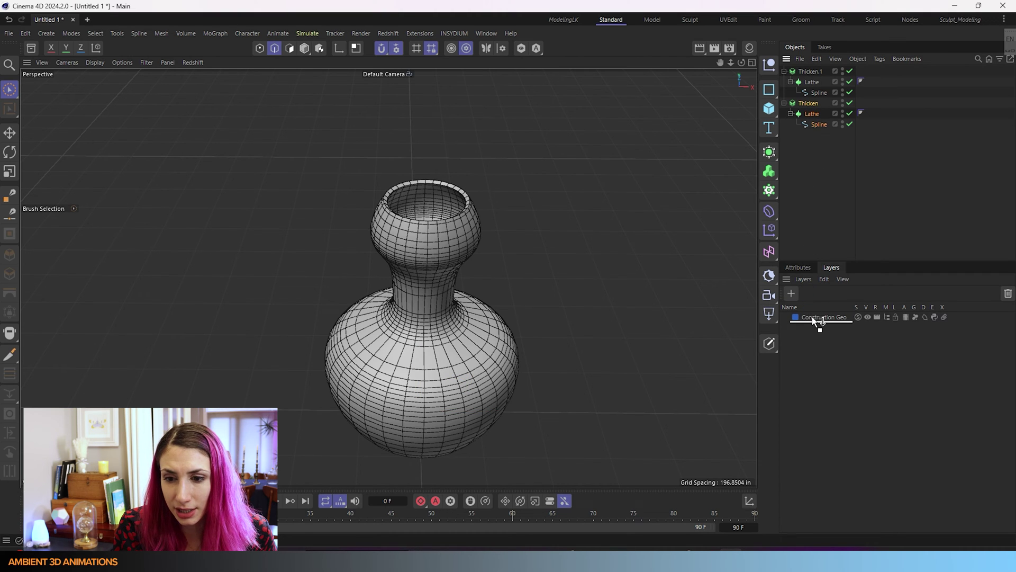
pyautogui.moveTo(815, 321); pyautogui.dragTo(815, 322)
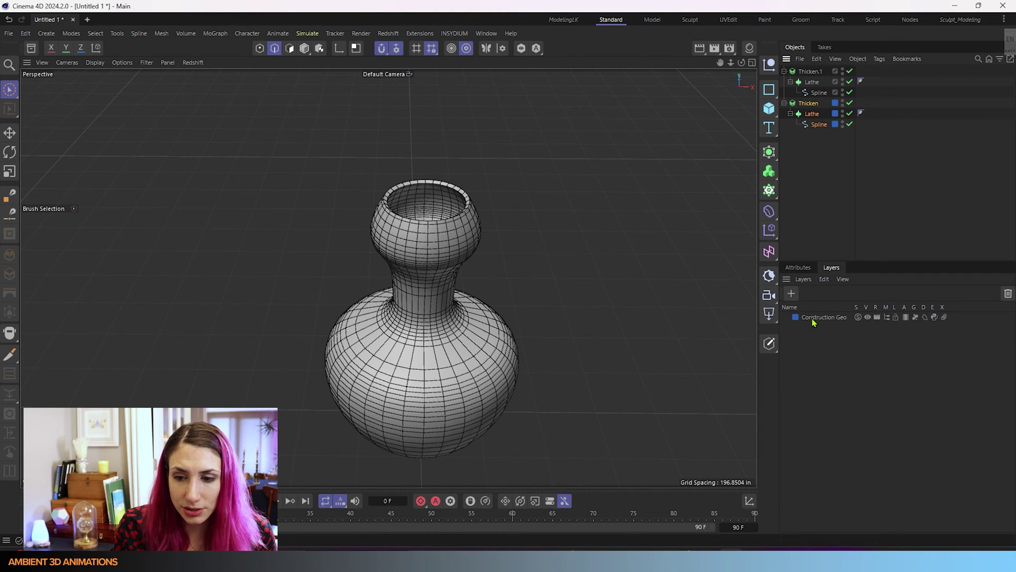
# Step: Switch off the Construction Geo layer's viewport and render visibility
pyautogui.click(868, 317)
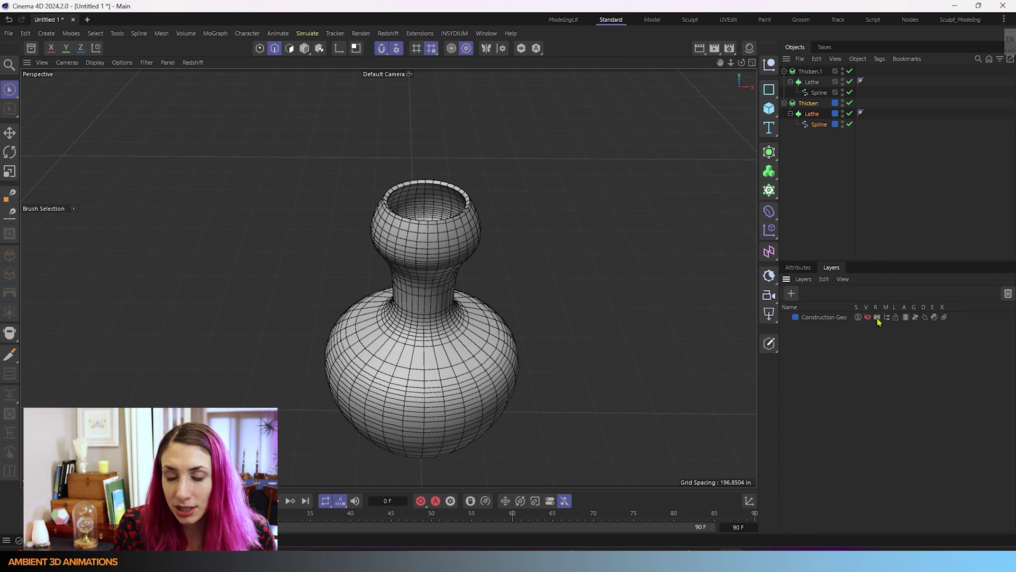
pyautogui.click(877, 318)
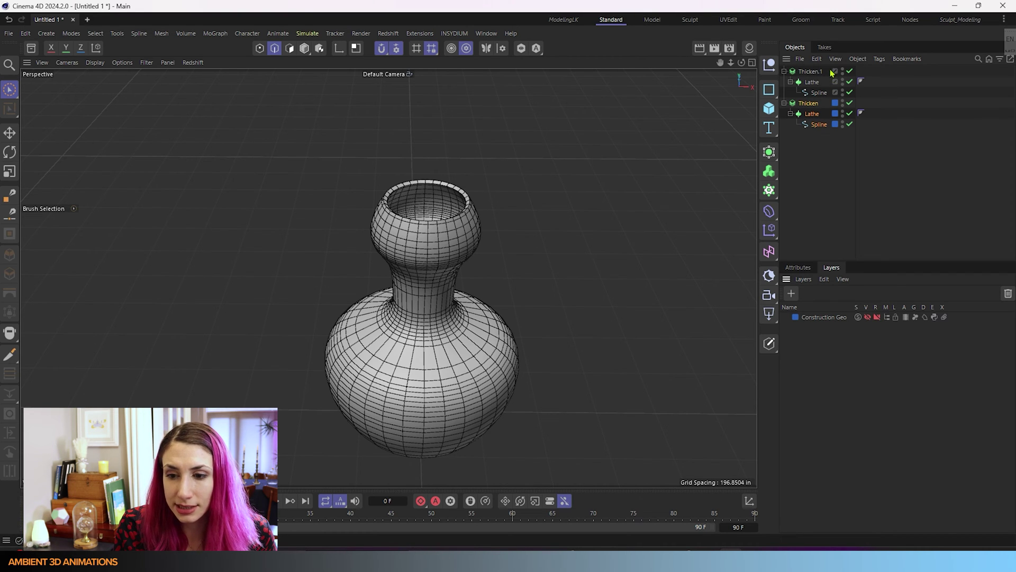
pyautogui.click(878, 317)
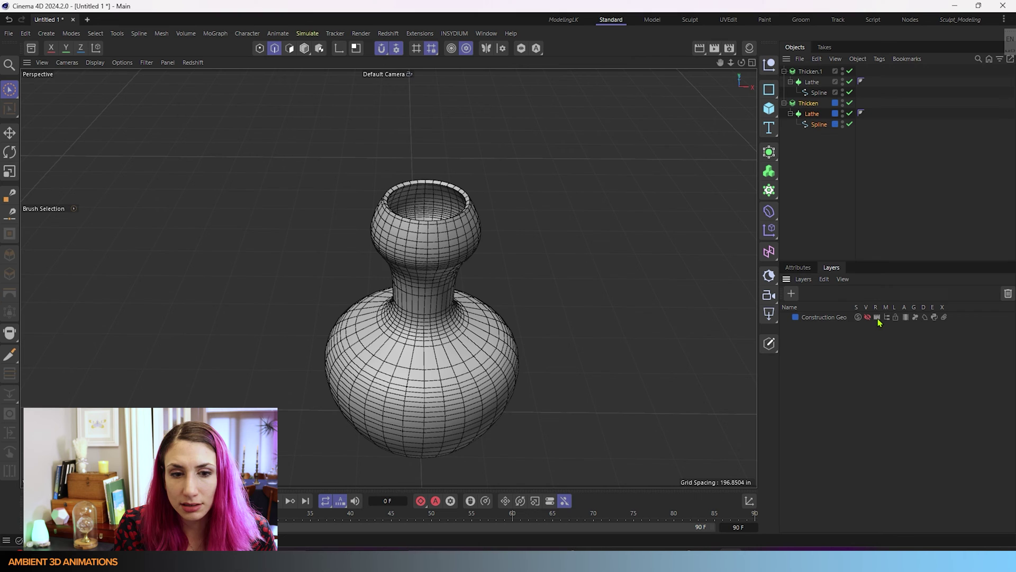
pyautogui.click(877, 317)
pyautogui.scroll(-2, 630, 374)
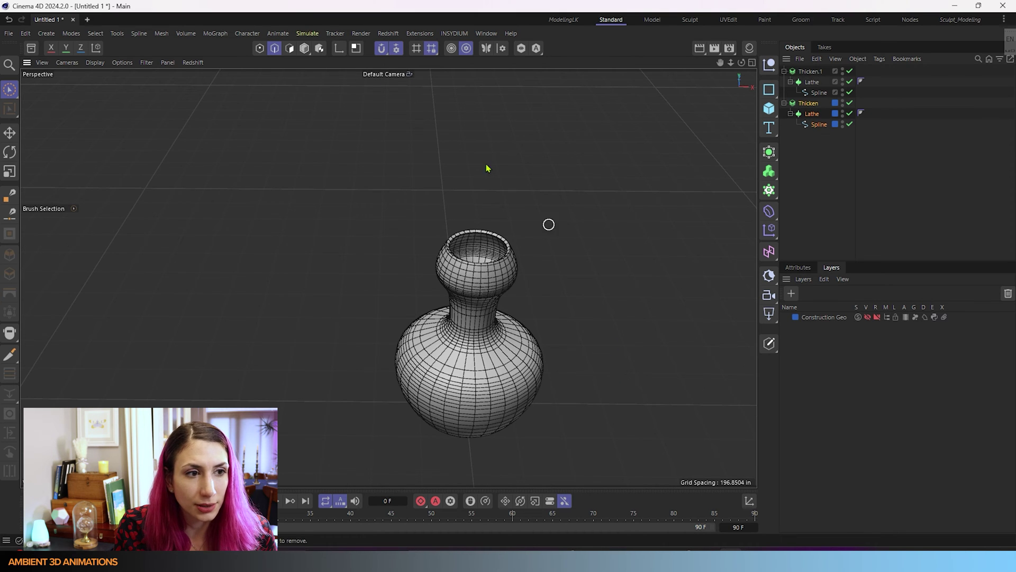
# Step: Make the layer visible again and move the original vase along X beside the copy
pyautogui.click(305, 48)
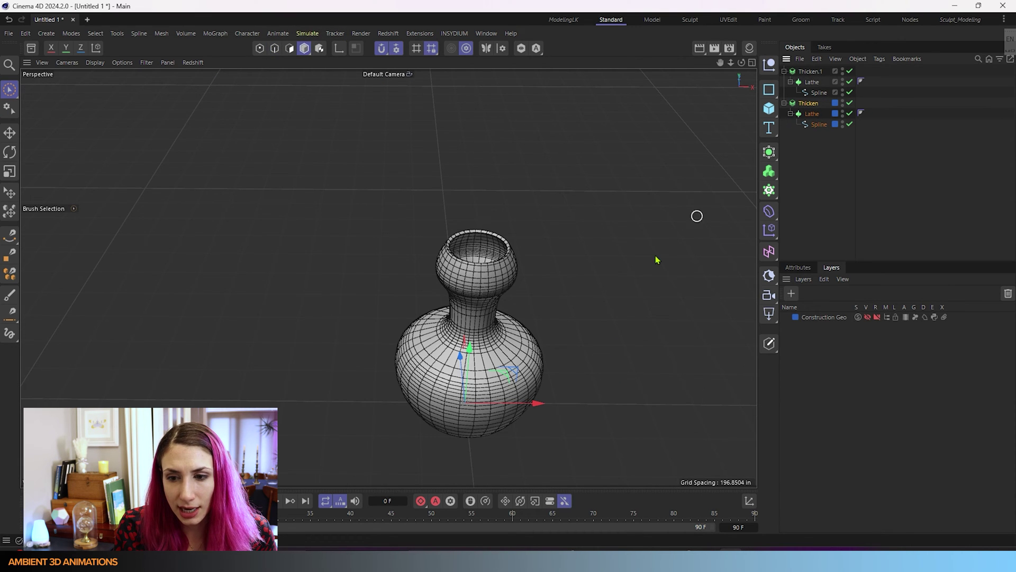
pyautogui.moveTo(537, 404)
pyautogui.mouseDown()
pyautogui.moveTo(623, 407)
pyautogui.moveTo(551, 407)
pyautogui.mouseUp()
pyautogui.hotkey('ctrl', 'z')
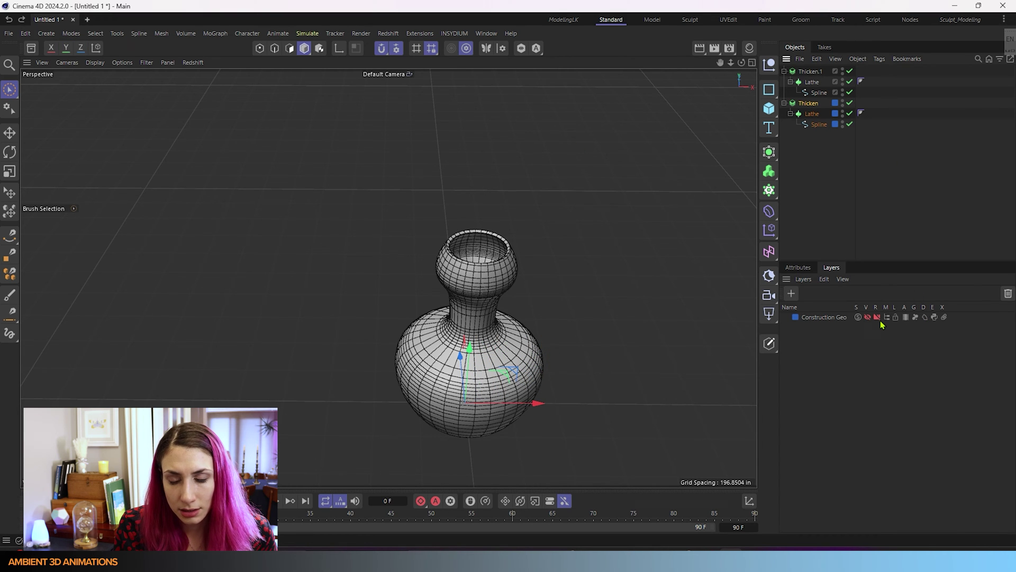
pyautogui.moveTo(878, 317); pyautogui.dragTo(867, 317)
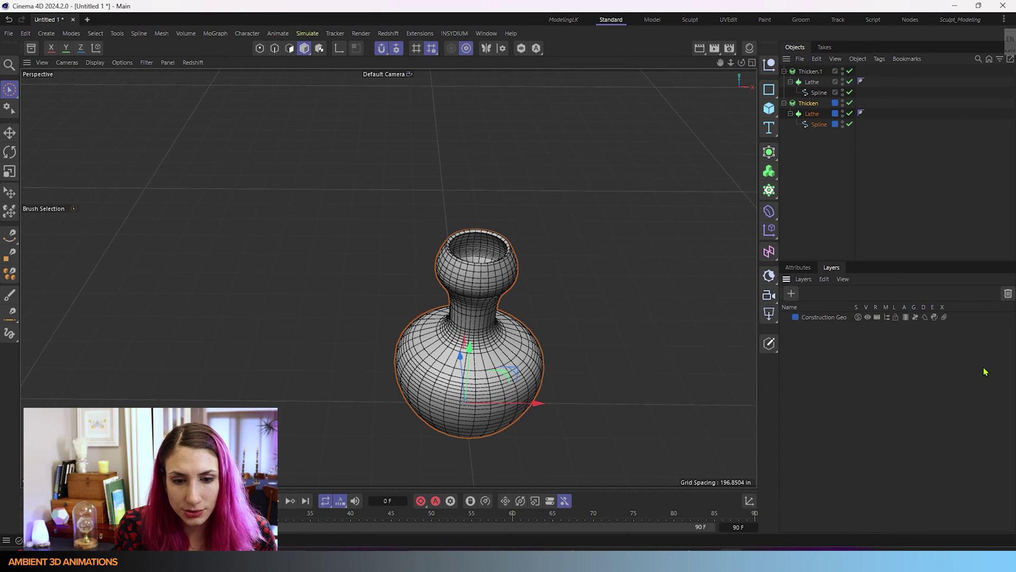
pyautogui.moveTo(538, 404); pyautogui.dragTo(455, 304)
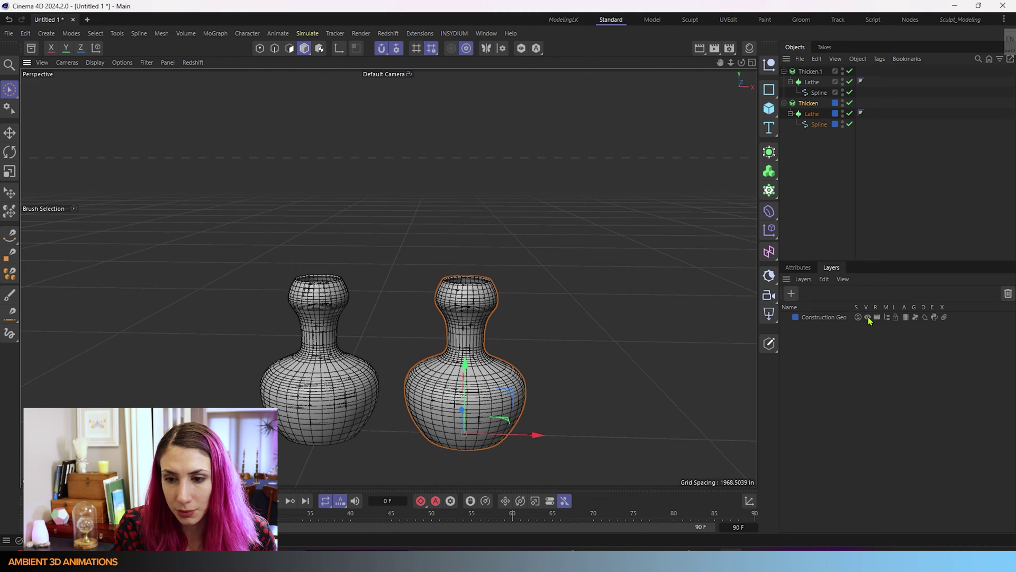
# Step: Hide the Construction Geo layer from viewport, renders and the object list
pyautogui.click(868, 317)
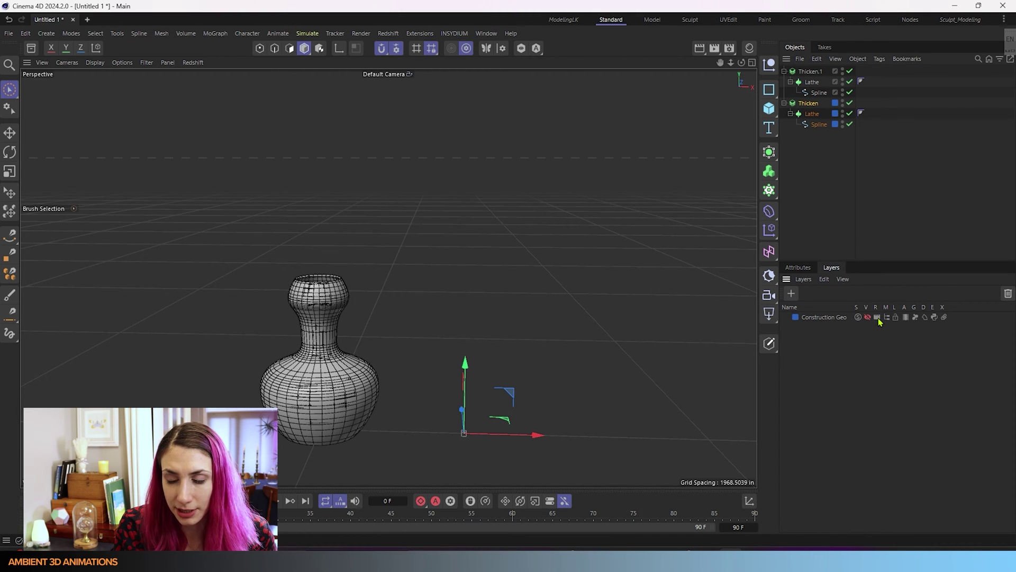
pyautogui.click(878, 318)
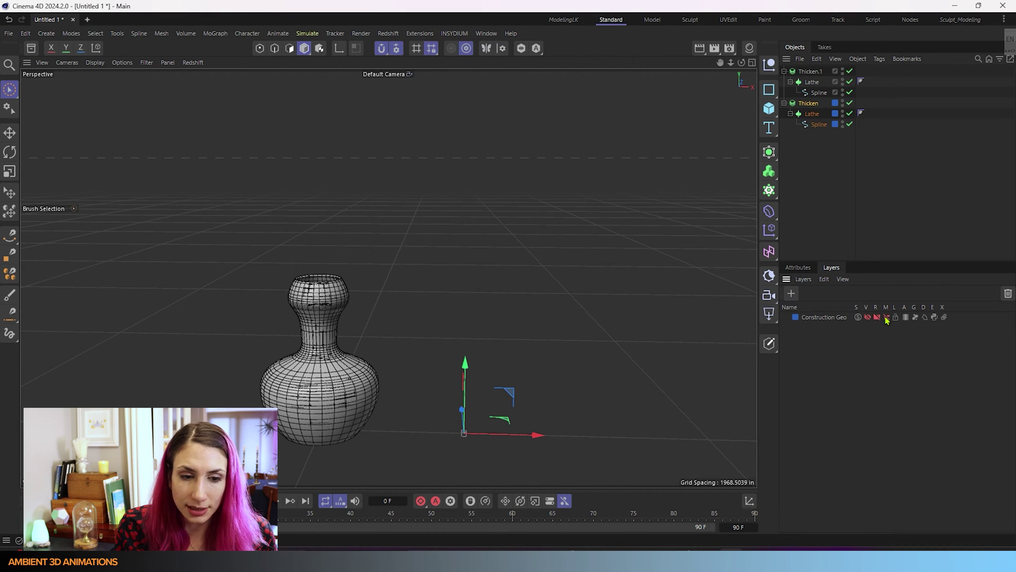
pyautogui.click(887, 317)
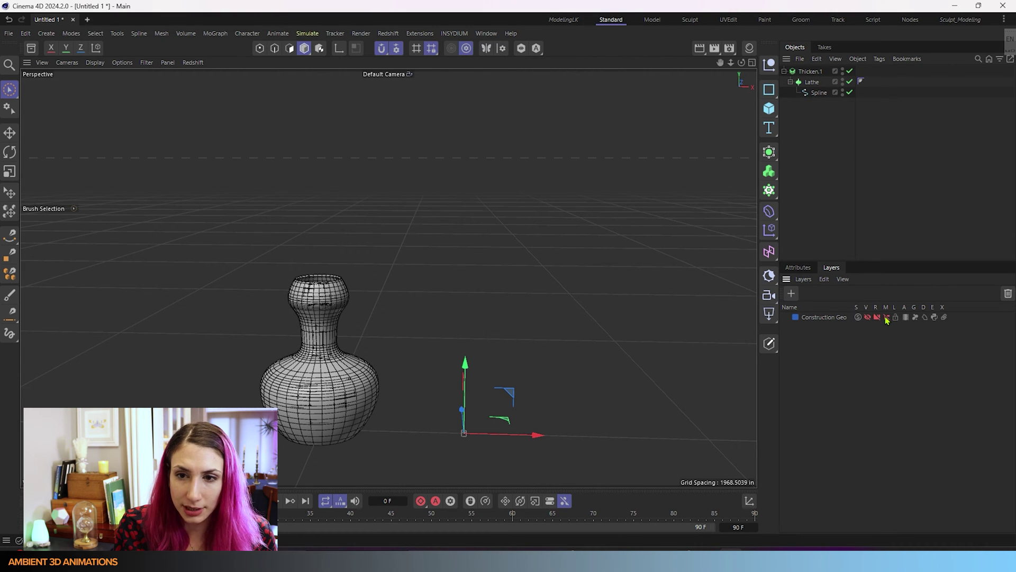
# Step: Make the copy's Lathe editable, zoom to the neck, and start Loop Selection (U~L)
pyautogui.click(807, 83)
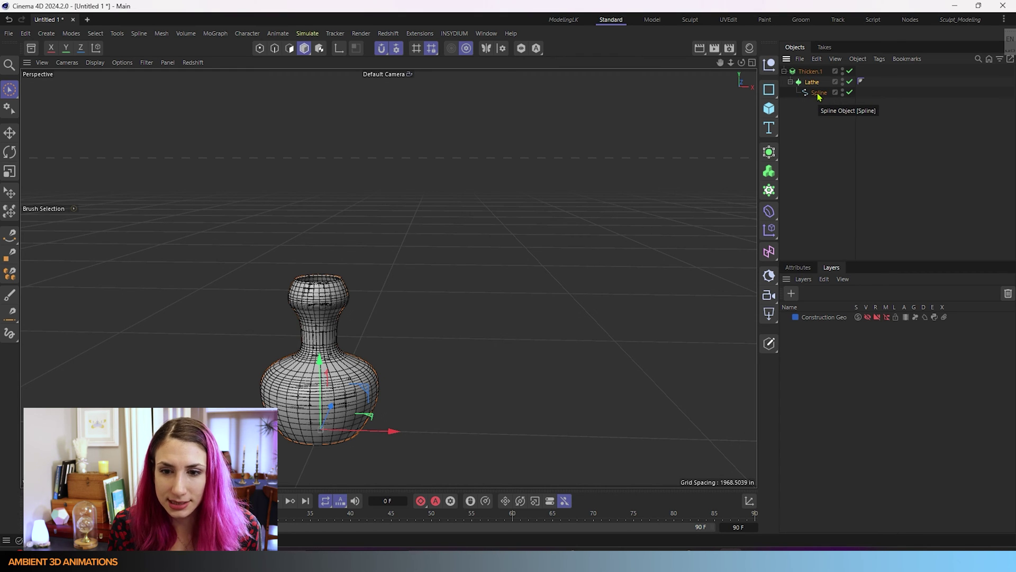
pyautogui.click(776, 345)
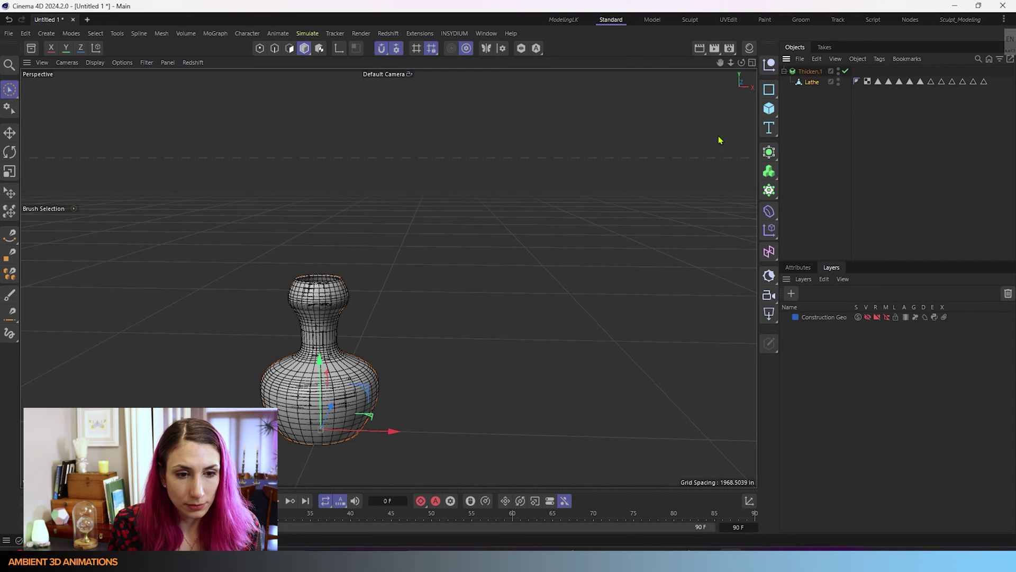
pyautogui.scroll(4, 309, 281)
pyautogui.scroll(3, 308, 280)
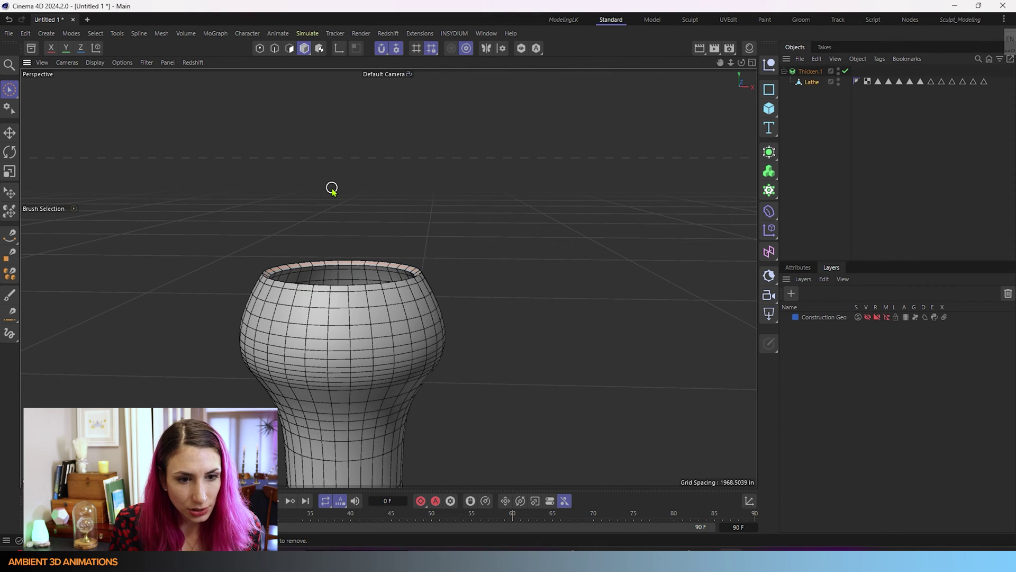
pyautogui.press('u')
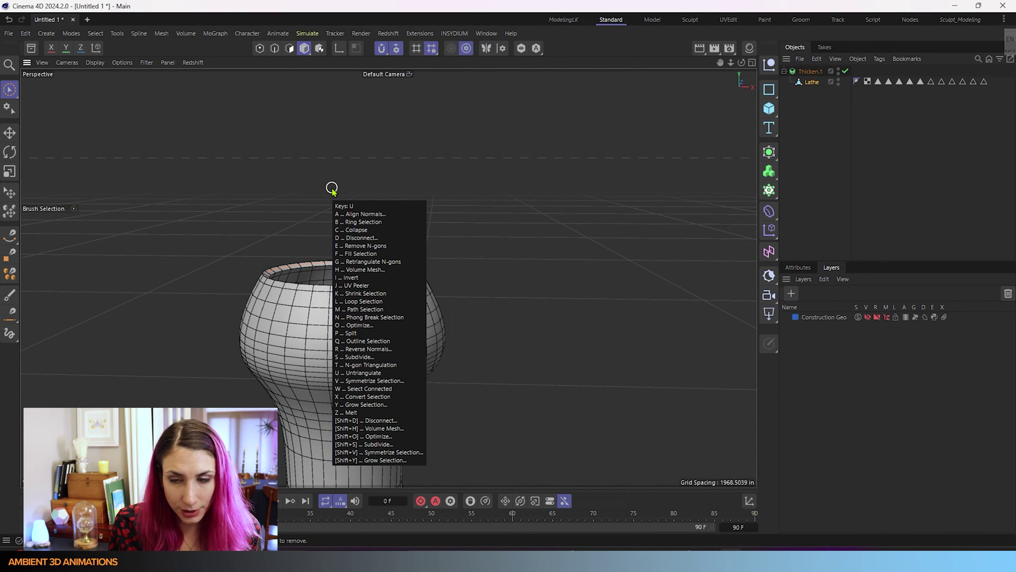
pyautogui.press('l')
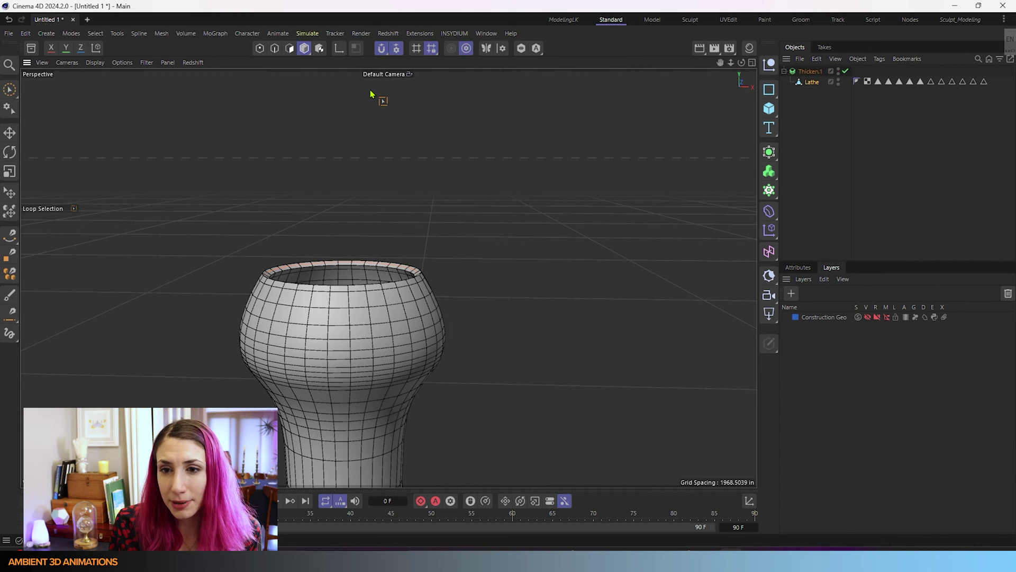
# Step: Disable Thicken.1, browse Mesh > Move's straightening options, then show the Lathe's attributes
pyautogui.click(845, 71)
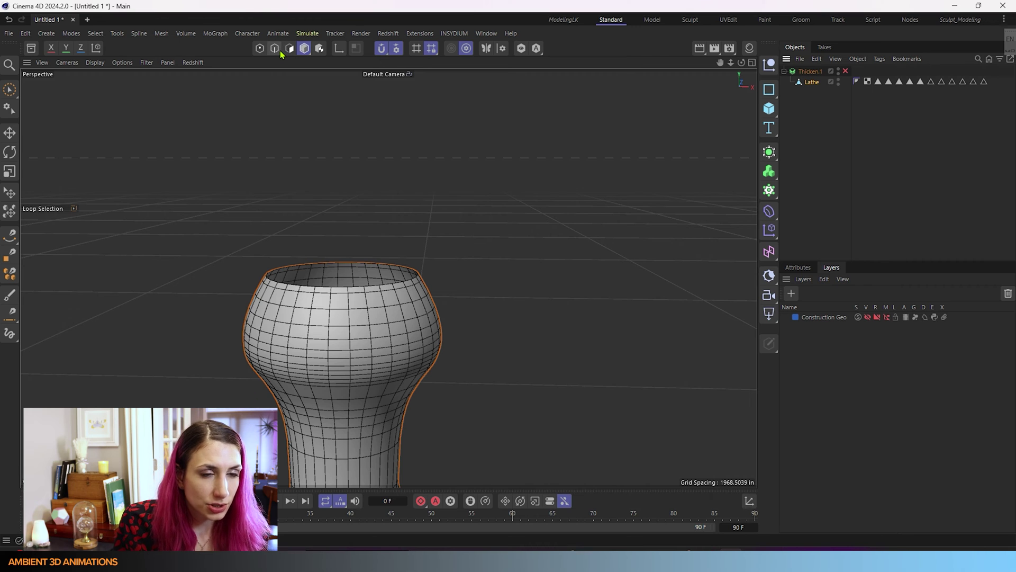
pyautogui.click(162, 34)
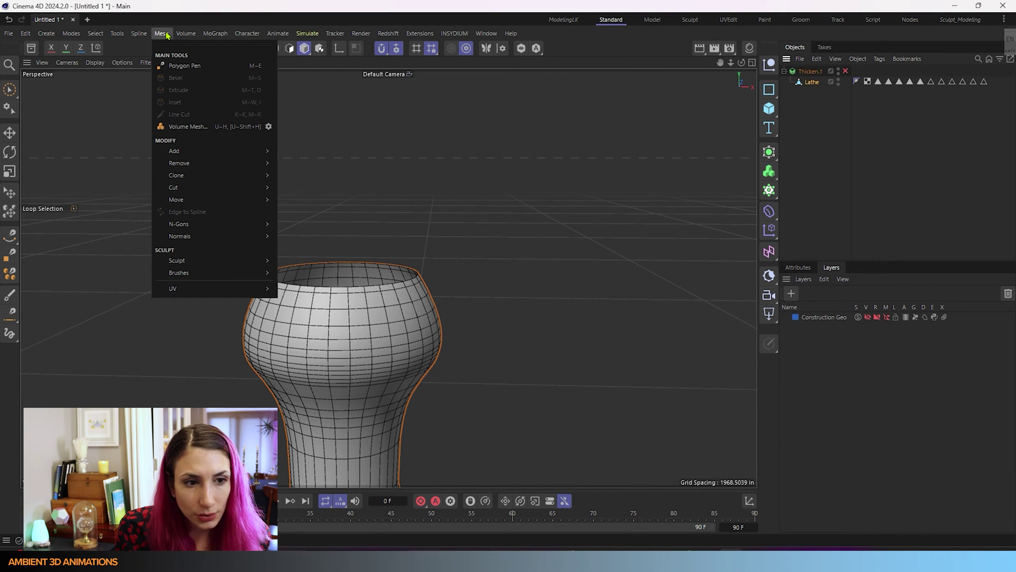
pyautogui.moveTo(201, 198)
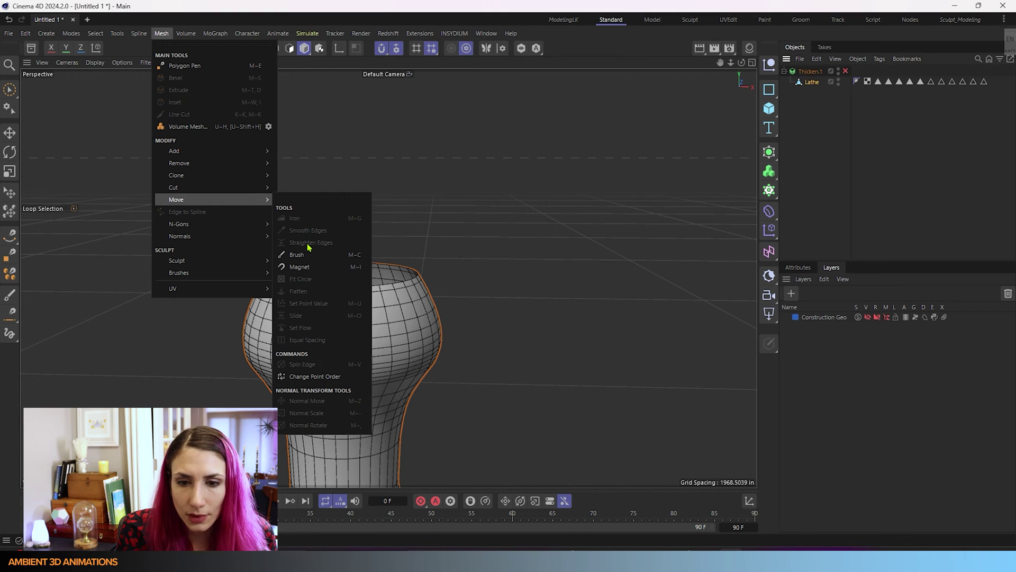
pyautogui.click(705, 278)
pyautogui.click(796, 268)
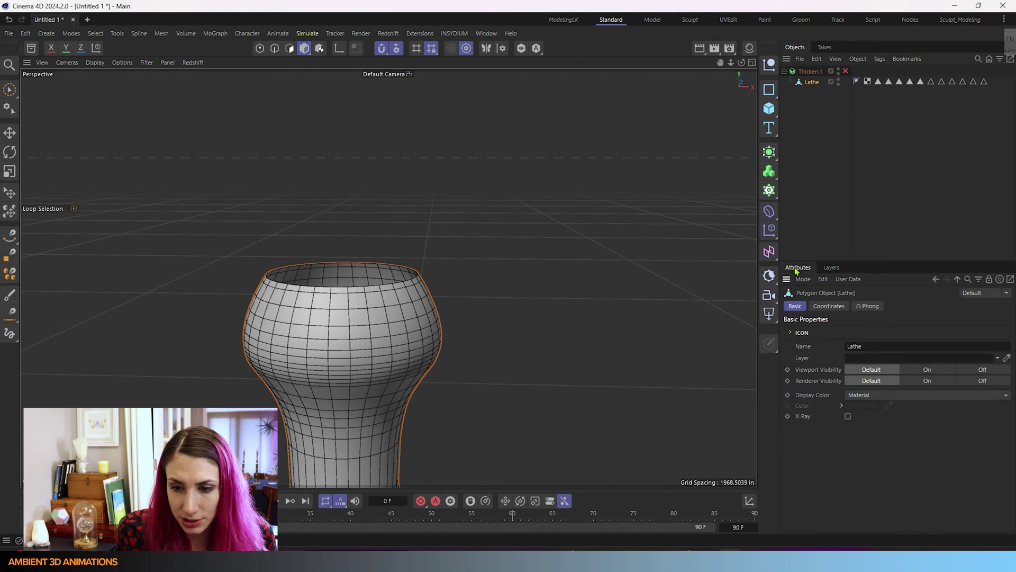
# Step: Switch to Edges mode and activate the Loop Selection tool with U, L
pyautogui.click(832, 267)
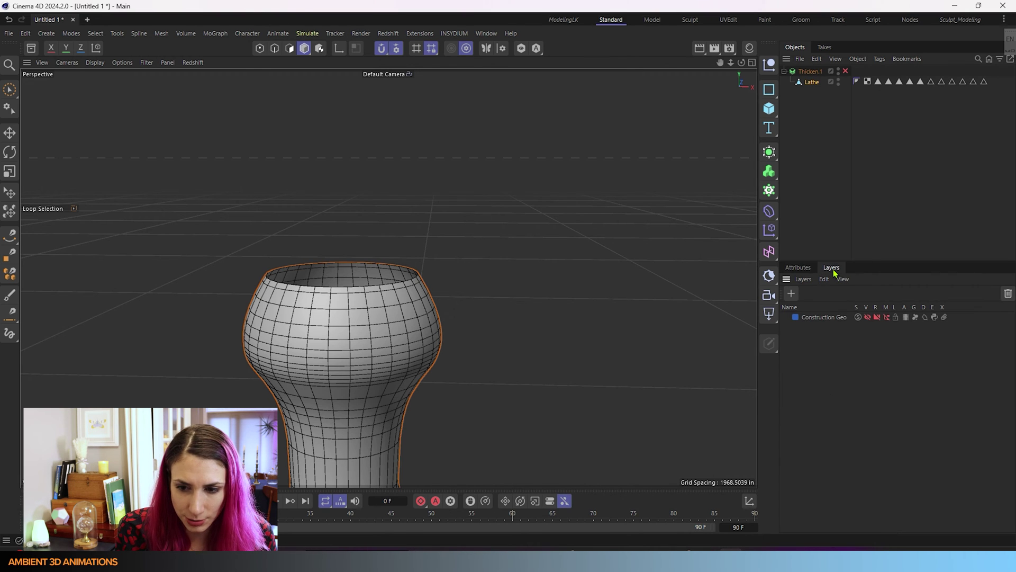
pyautogui.click(798, 268)
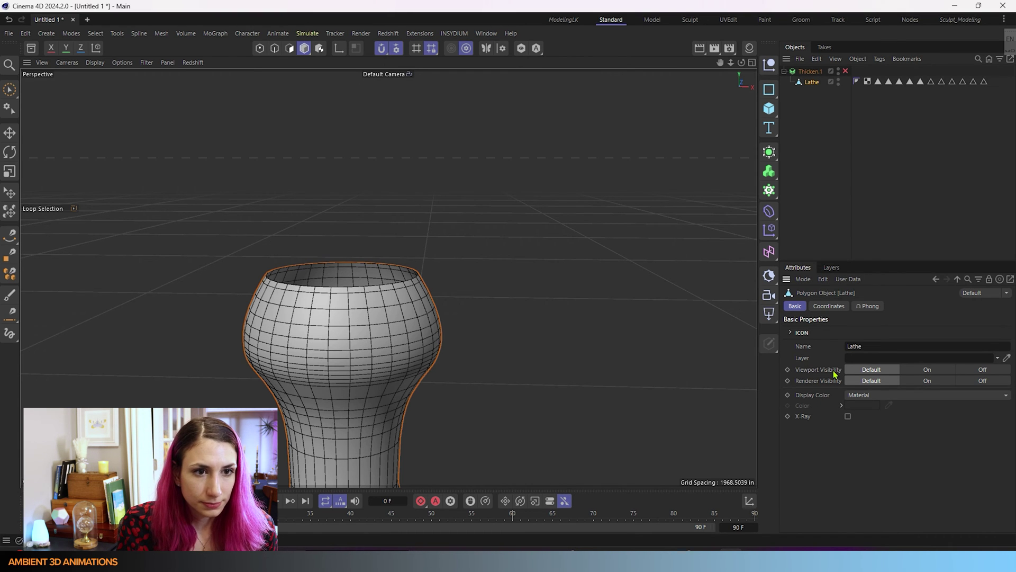
pyautogui.click(275, 48)
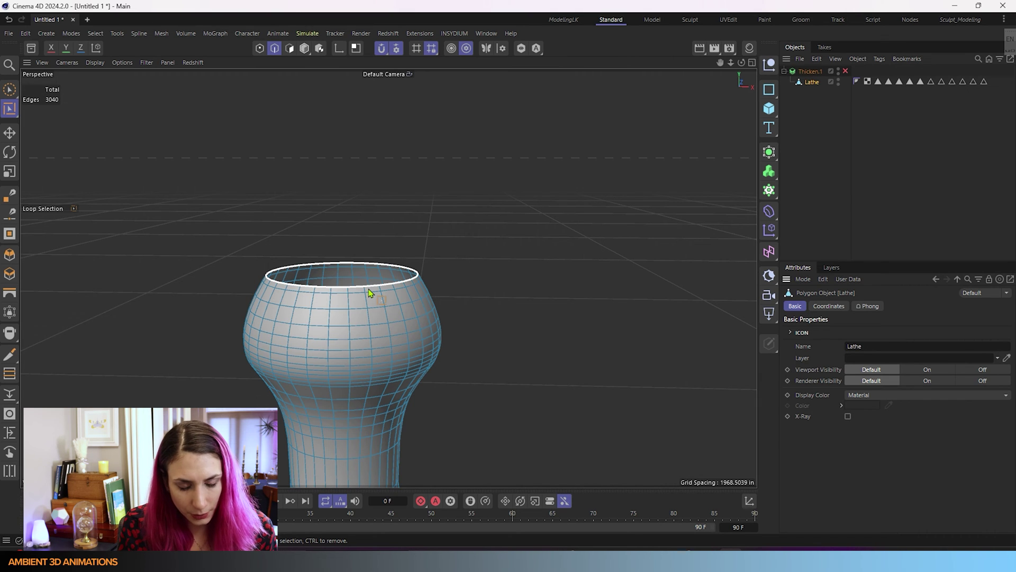
pyautogui.press('u')
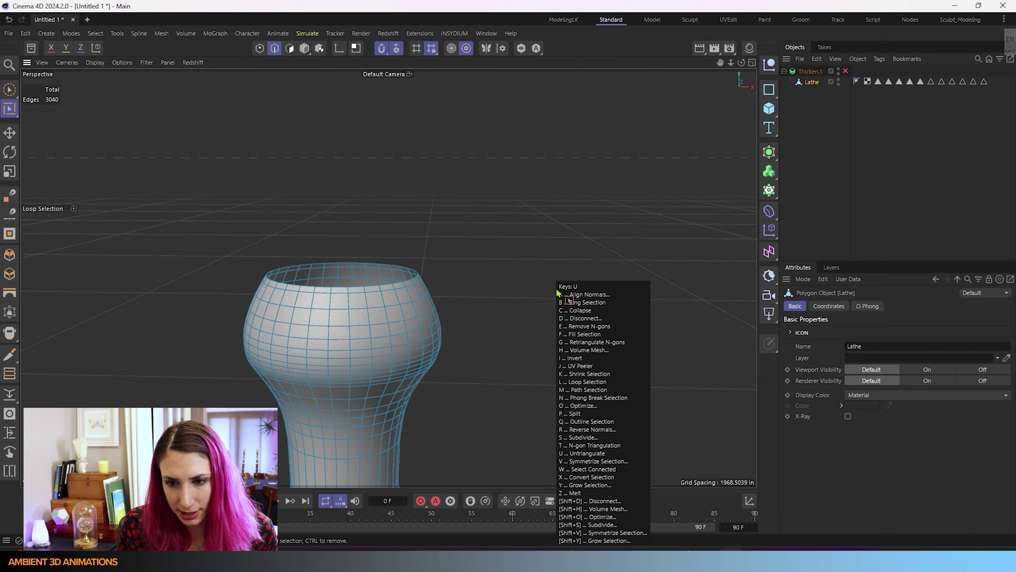
pyautogui.press('l')
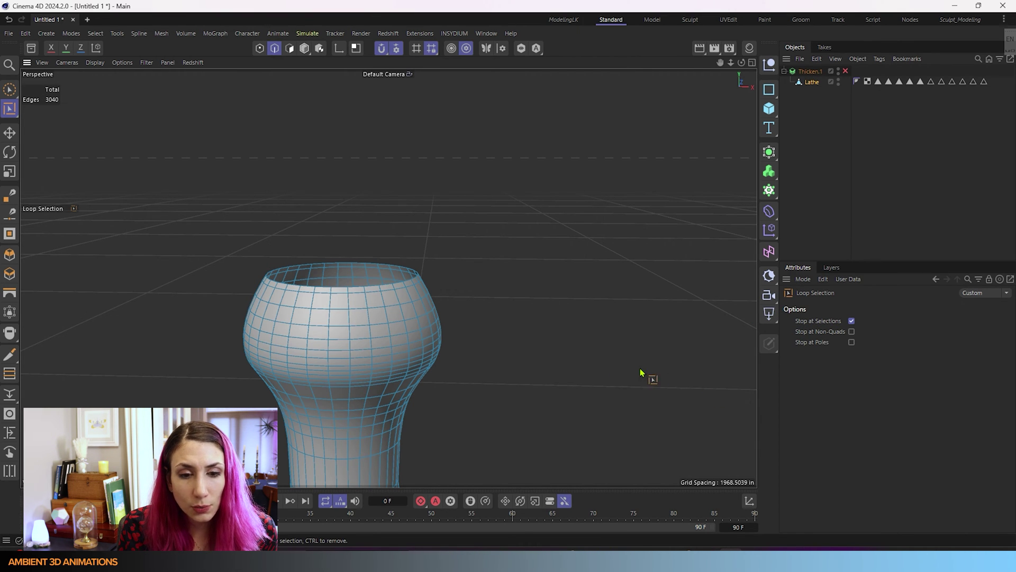
# Step: Frame the vase and add the neck loop plus the first vertical loops on the upper bulge
pyautogui.keyDown('alt'); pyautogui.moveTo(646, 375); pyautogui.dragTo(574, 231, button='middle'); pyautogui.keyUp('alt')
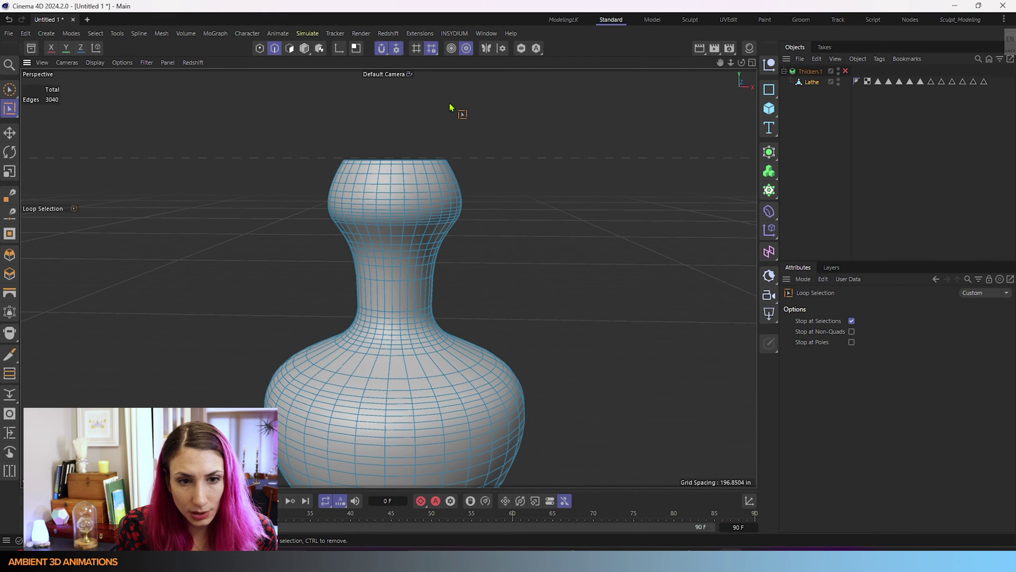
pyautogui.scroll(4, 379, 154)
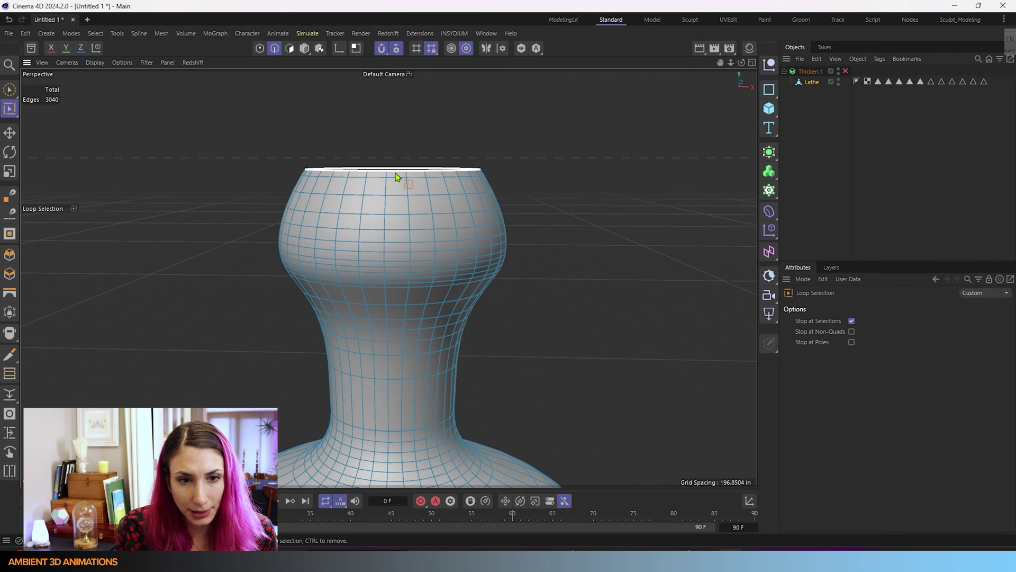
pyautogui.keyDown('alt'); pyautogui.moveTo(397, 176); pyautogui.dragTo(482, 224); pyautogui.keyUp('alt')
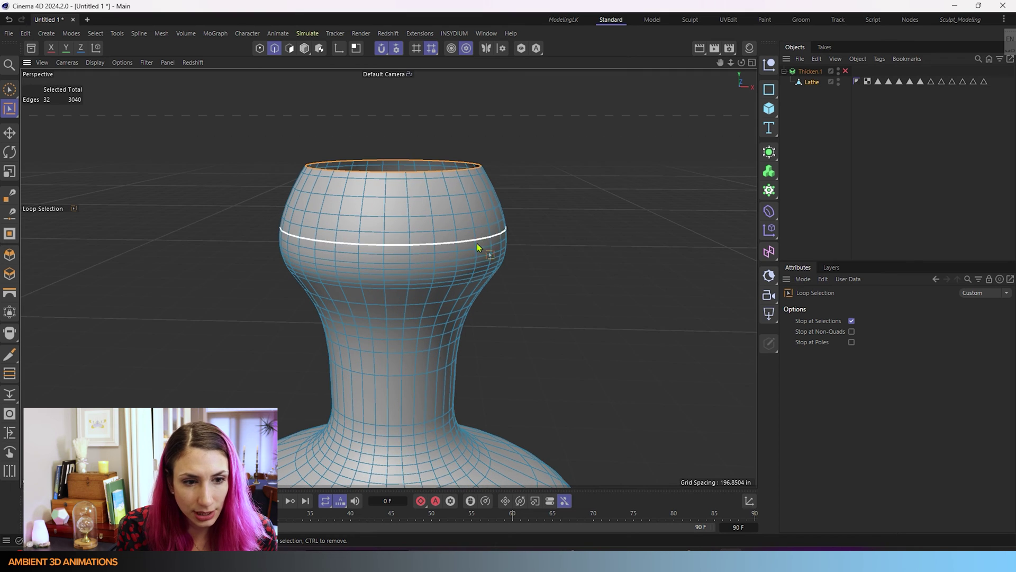
pyautogui.keyDown('shift'); pyautogui.click(392, 274); pyautogui.keyUp('shift')
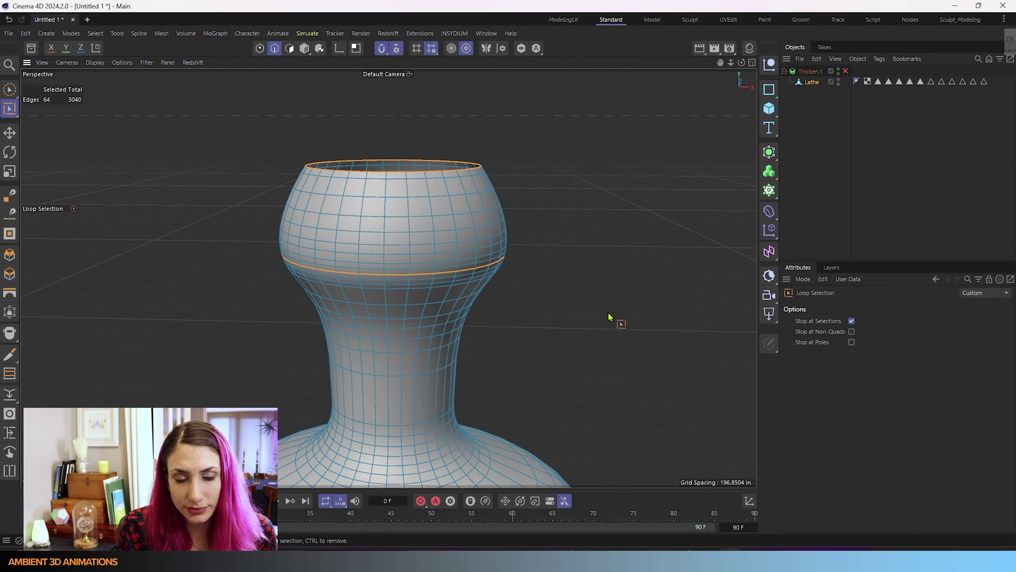
pyautogui.keyDown('shift'); pyautogui.click(412, 226); pyautogui.keyUp('shift')
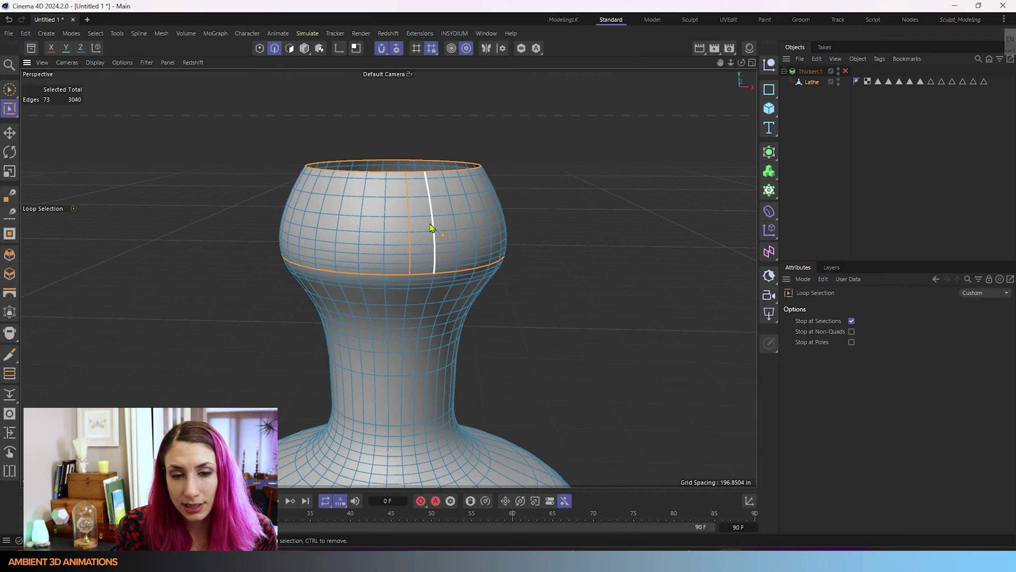
pyautogui.keyDown('shift'); pyautogui.click(431, 225); pyautogui.keyUp('shift')
pyautogui.keyDown('shift'); pyautogui.click(454, 223); pyautogui.keyUp('shift')
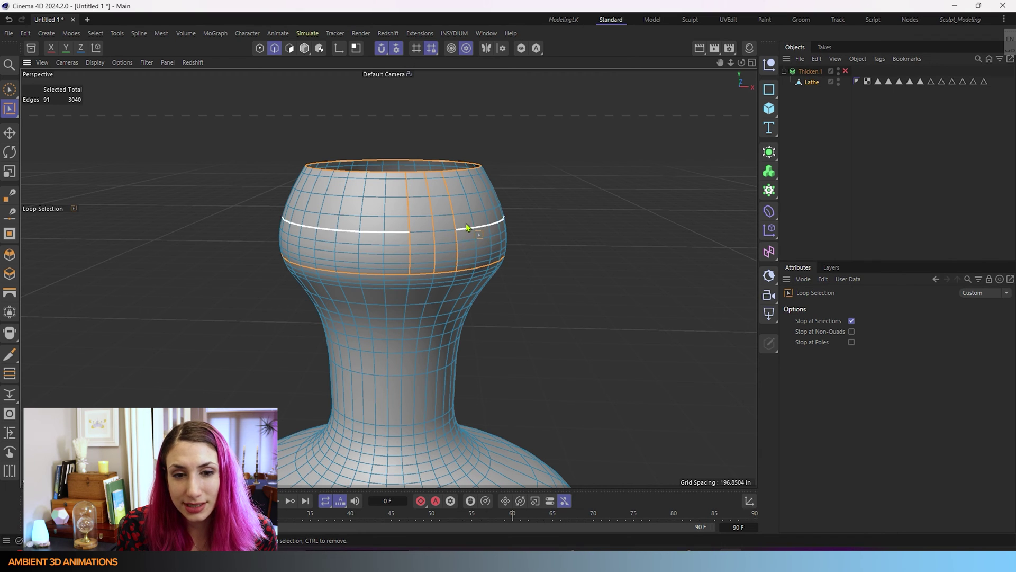
pyautogui.keyDown('shift'); pyautogui.click(472, 221); pyautogui.keyUp('shift')
pyautogui.keyDown('shift'); pyautogui.click(487, 219); pyautogui.keyUp('shift')
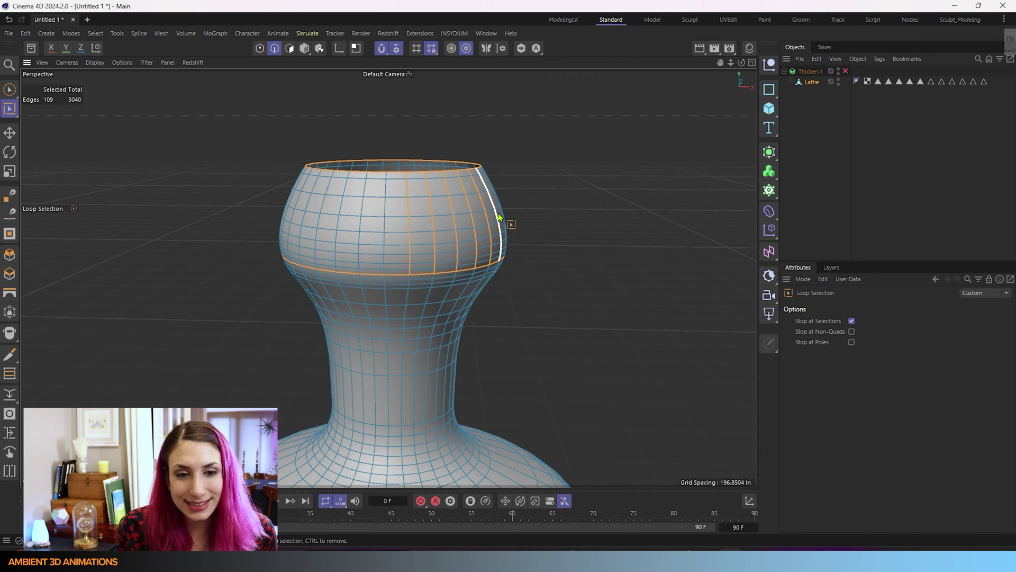
# Step: From a higher angle, add the next vertical loops around the bulge's right side
pyautogui.keyDown('alt'); pyautogui.moveTo(420, 318); pyautogui.dragTo(567, 306); pyautogui.keyUp('alt')
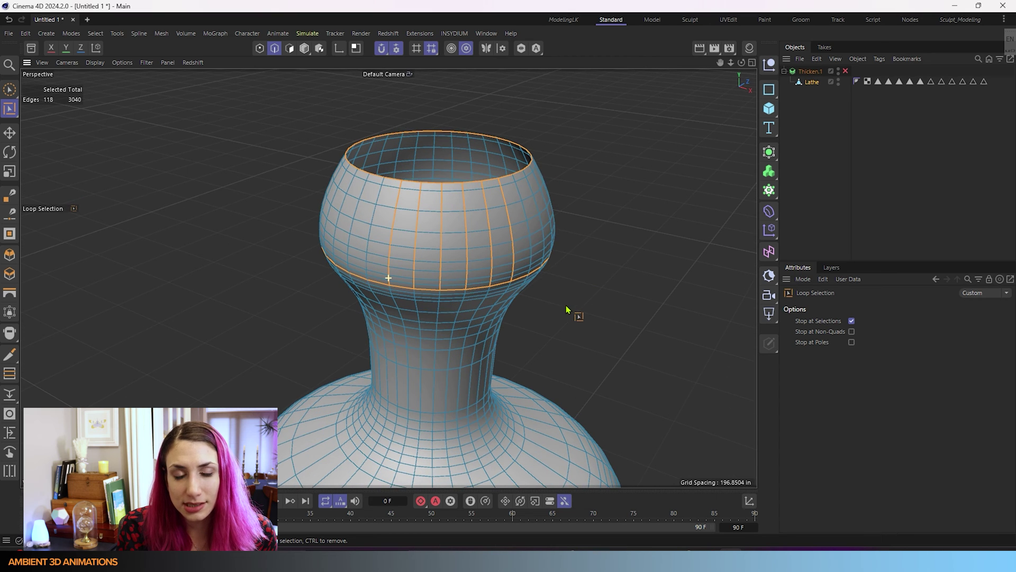
pyautogui.keyDown('shift'); pyautogui.click(528, 233); pyautogui.keyUp('shift')
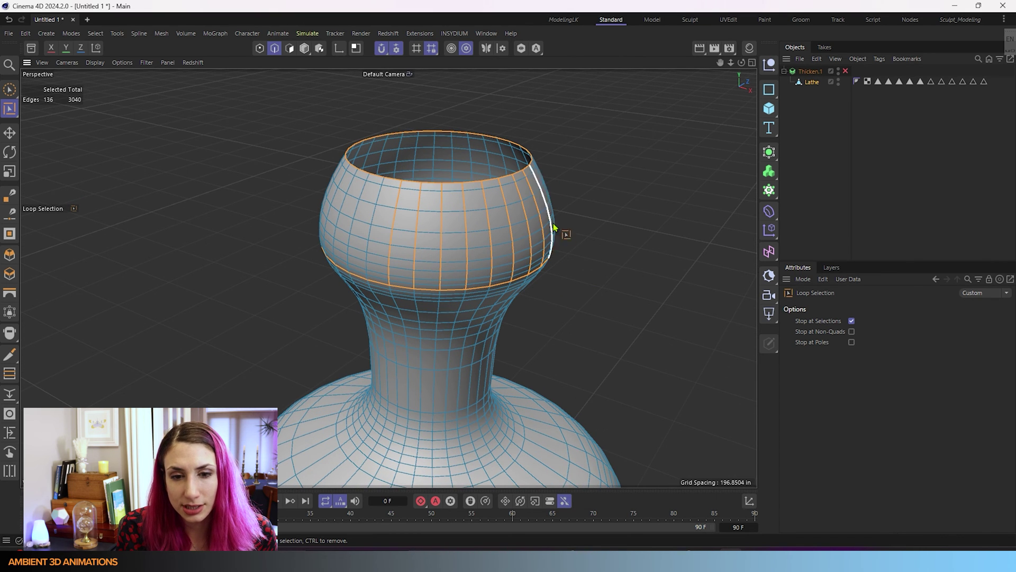
pyautogui.keyDown('alt'); pyautogui.moveTo(554, 223); pyautogui.dragTo(533, 243); pyautogui.keyUp('alt')
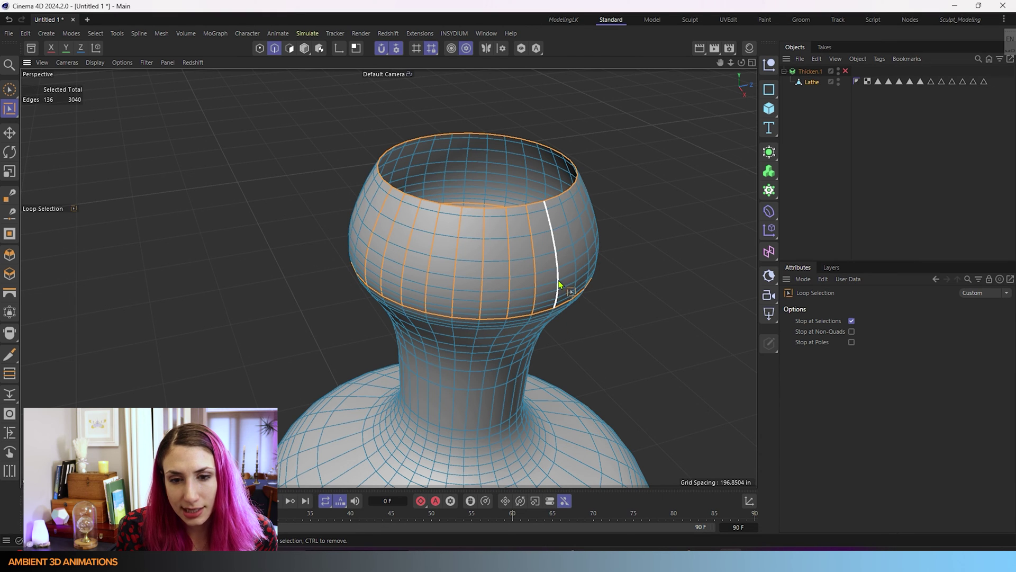
pyautogui.keyDown('shift'); pyautogui.click(555, 265); pyautogui.keyUp('shift')
pyautogui.keyDown('shift'); pyautogui.click(577, 249); pyautogui.keyUp('shift')
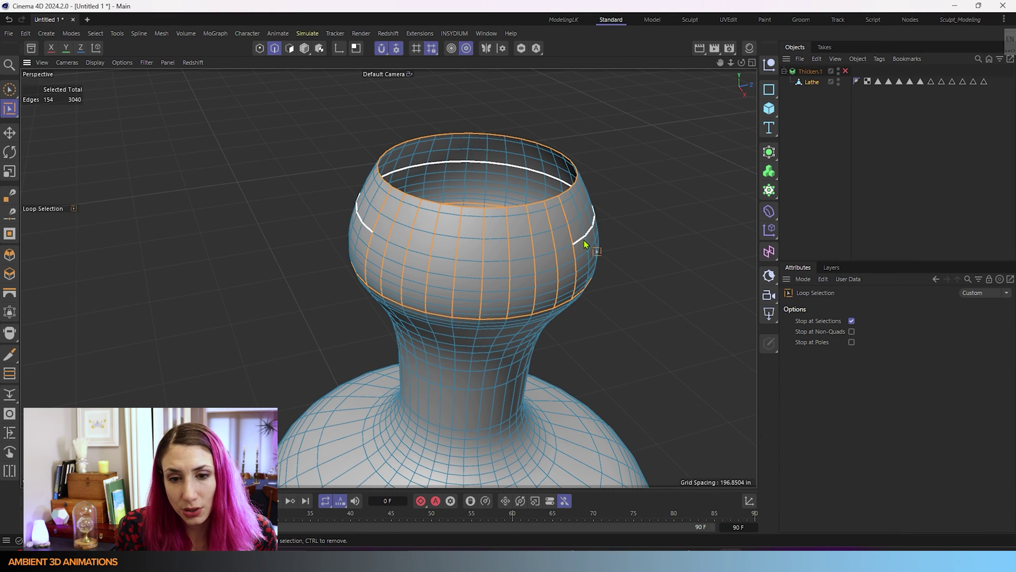
pyautogui.keyDown('shift'); pyautogui.click(583, 240); pyautogui.keyUp('shift')
pyautogui.keyDown('shift'); pyautogui.click(590, 233); pyautogui.keyUp('shift')
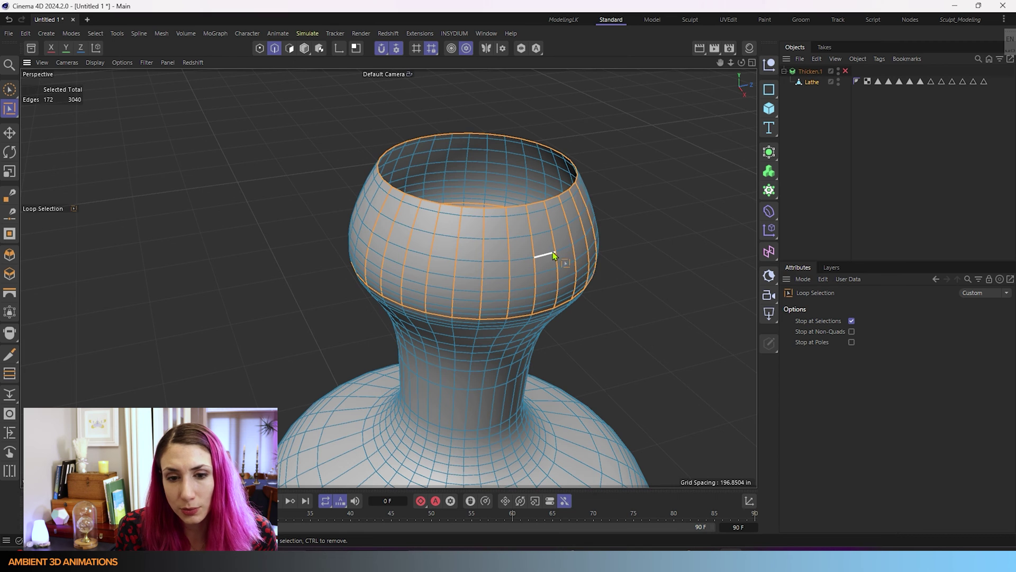
# Step: Continue adding vertical loops further around the bulge toward the far right
pyautogui.keyDown('alt'); pyautogui.moveTo(553, 252); pyautogui.dragTo(493, 273); pyautogui.keyUp('alt')
pyautogui.keyDown('shift'); pyautogui.click(495, 267); pyautogui.keyUp('shift')
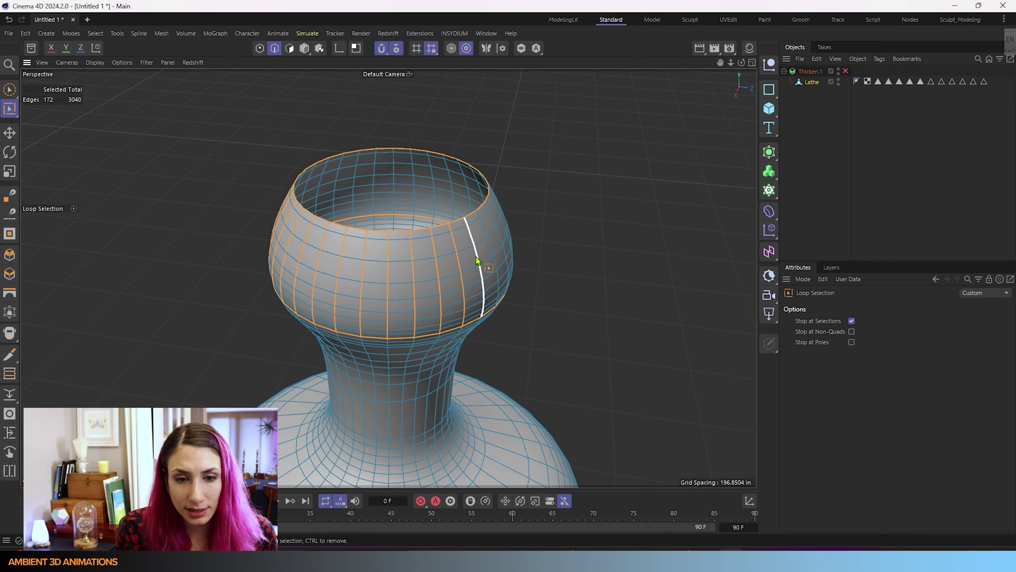
pyautogui.keyDown('shift'); pyautogui.click(491, 254); pyautogui.keyUp('shift')
pyautogui.keyDown('shift'); pyautogui.click(500, 246); pyautogui.keyUp('shift')
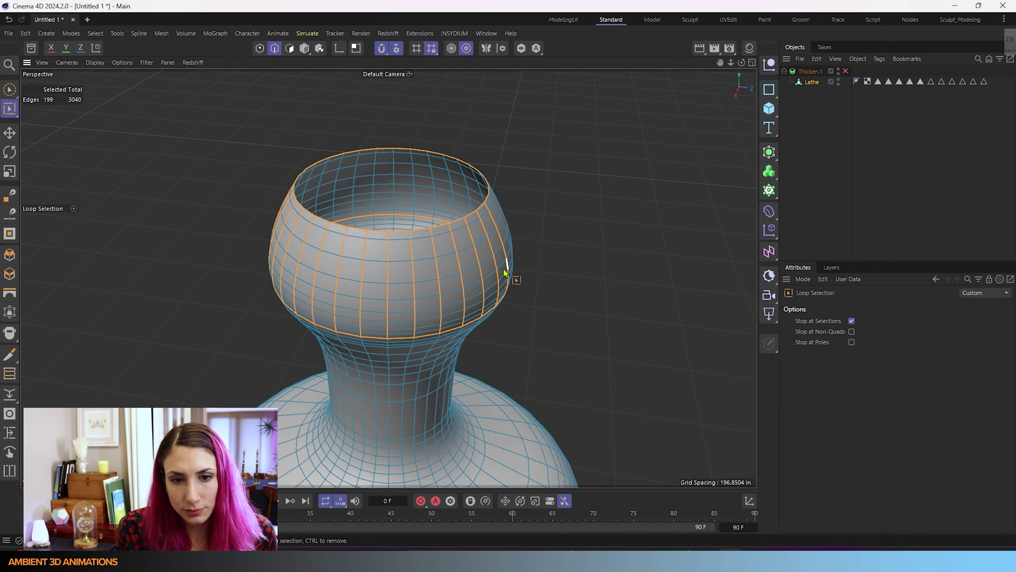
pyautogui.keyDown('alt'); pyautogui.moveTo(507, 272); pyautogui.dragTo(522, 239); pyautogui.keyUp('alt')
pyautogui.keyDown('shift'); pyautogui.click(524, 236); pyautogui.keyUp('shift')
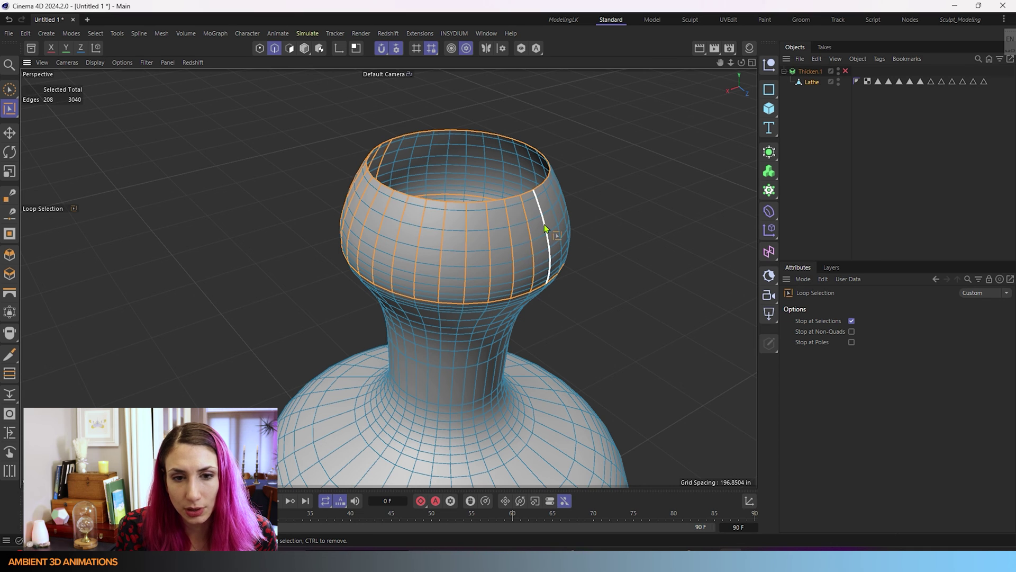
pyautogui.keyDown('shift'); pyautogui.click(548, 232); pyautogui.keyUp('shift')
pyautogui.keyDown('shift'); pyautogui.click(561, 225); pyautogui.keyUp('shift')
# Step: Add the remaining back and upper-neck loops, completing 352 selected edges
pyautogui.keyDown('alt'); pyautogui.moveTo(573, 220); pyautogui.dragTo(388, 277); pyautogui.keyUp('alt')
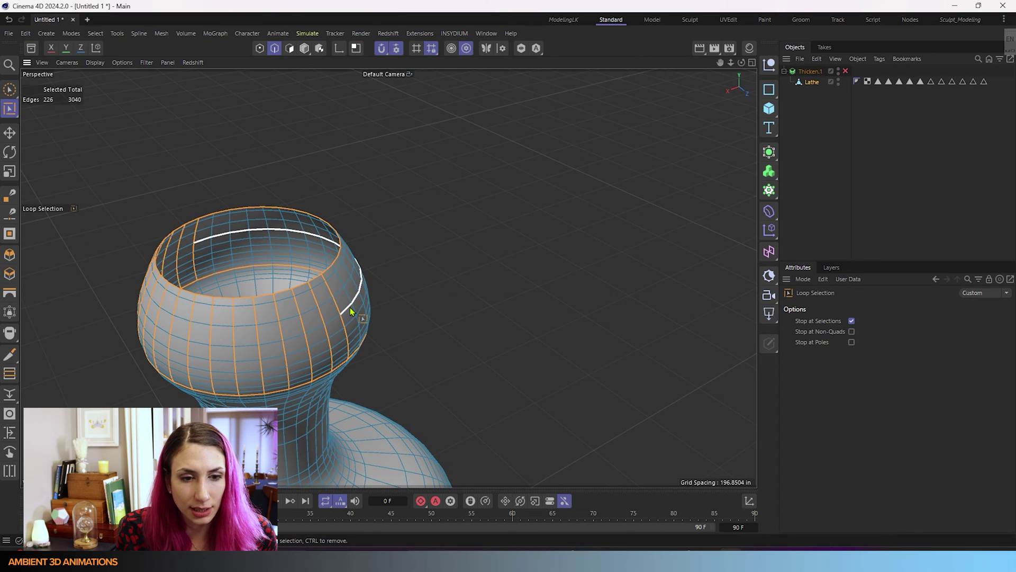
pyautogui.keyDown('alt'); pyautogui.moveTo(350, 307); pyautogui.dragTo(356, 296); pyautogui.keyUp('alt')
pyautogui.keyDown('shift'); pyautogui.click(358, 295); pyautogui.keyUp('shift')
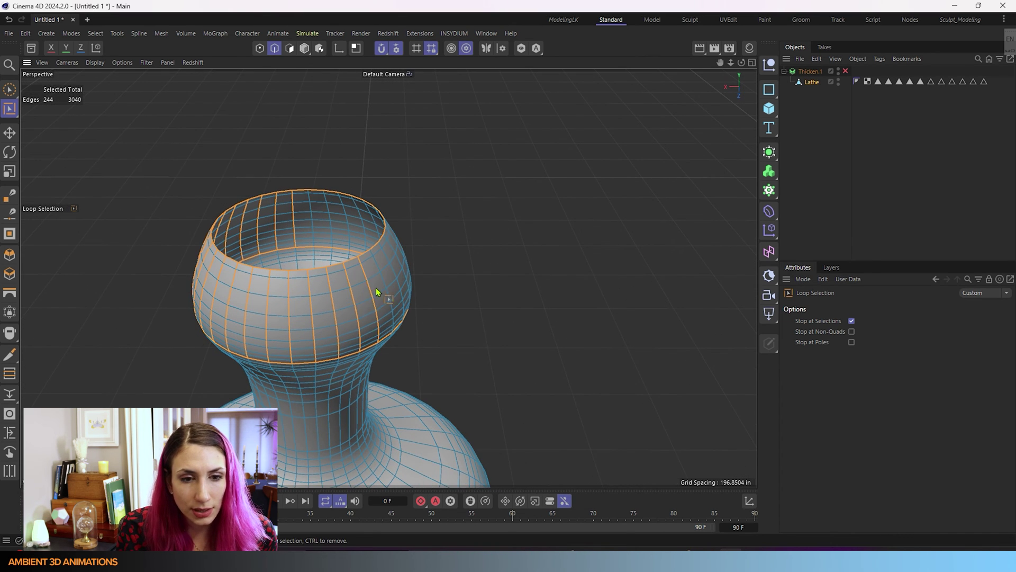
pyautogui.keyDown('shift'); pyautogui.click(393, 273); pyautogui.keyUp('shift')
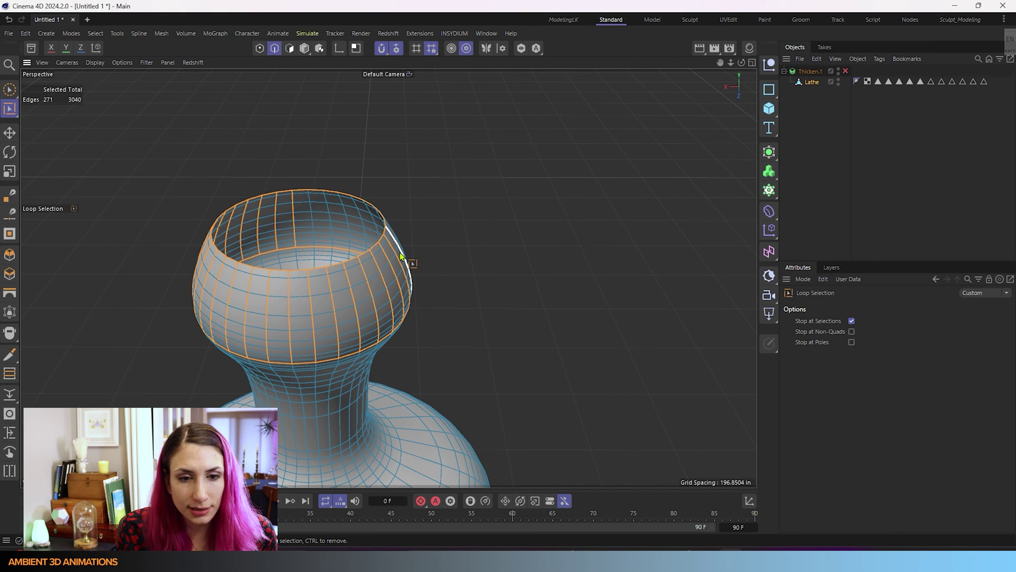
pyautogui.keyDown('alt'); pyautogui.moveTo(390, 256); pyautogui.dragTo(241, 274); pyautogui.keyUp('alt')
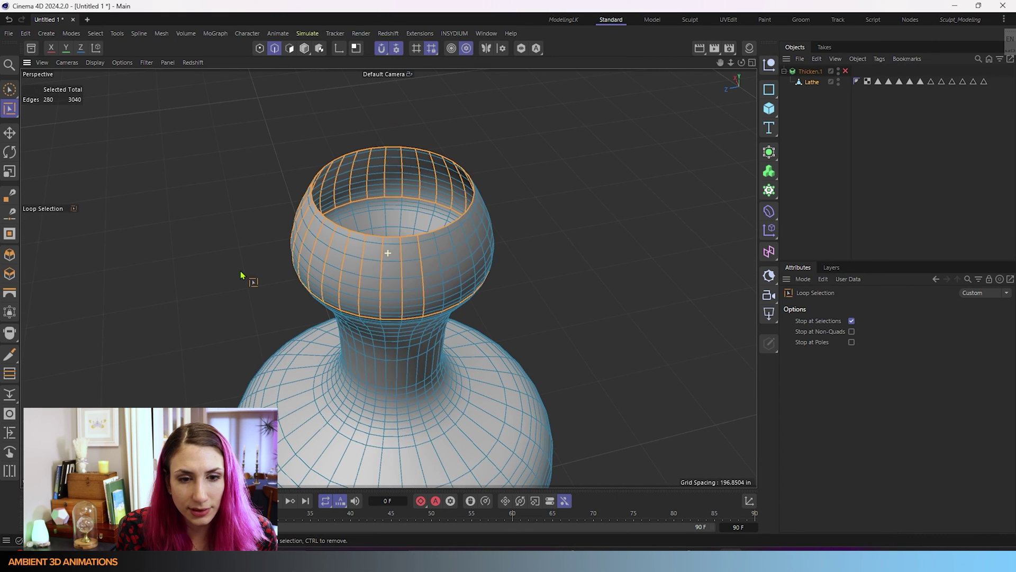
pyautogui.keyDown('shift'); pyautogui.click(440, 273); pyautogui.keyUp('shift')
pyautogui.keyDown('shift'); pyautogui.click(481, 252); pyautogui.keyUp('shift')
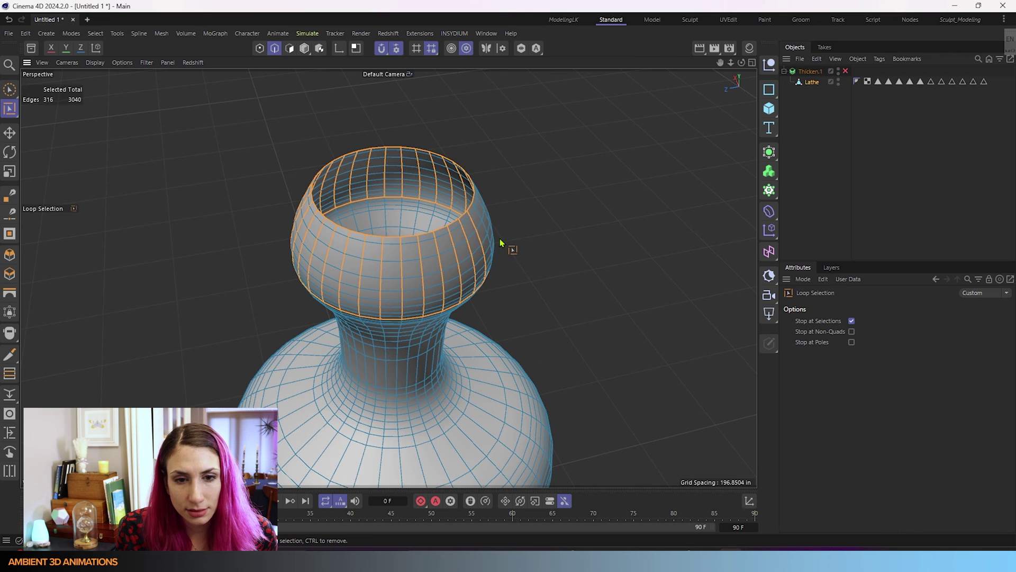
pyautogui.keyDown('alt'); pyautogui.moveTo(500, 239); pyautogui.dragTo(480, 233); pyautogui.keyUp('alt')
pyautogui.keyDown('shift'); pyautogui.click(480, 233); pyautogui.keyUp('shift')
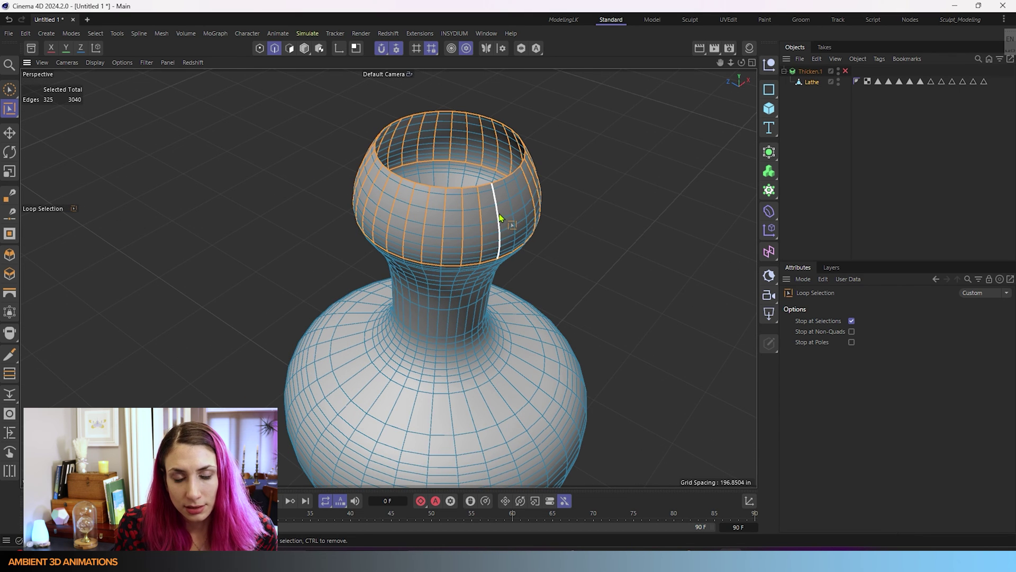
pyautogui.keyDown('shift'); pyautogui.click(521, 205); pyautogui.keyUp('shift')
pyautogui.keyDown('alt'); pyautogui.moveTo(522, 205); pyautogui.dragTo(340, 279); pyautogui.keyUp('alt')
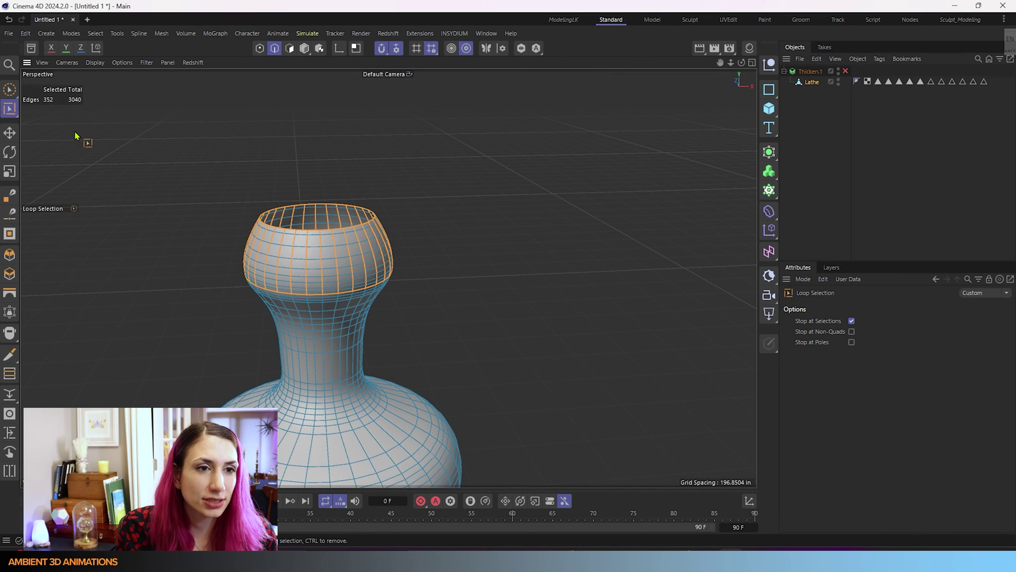
# Step: Choose Mesh > Move > Straighten Edges for the selected mouth edges
pyautogui.click(163, 35)
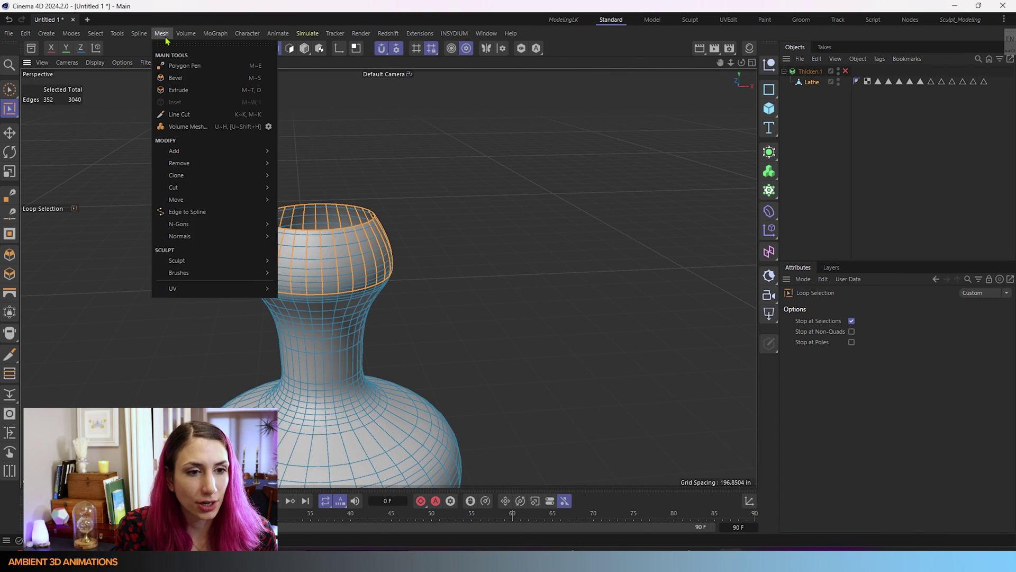
pyautogui.moveTo(190, 207)
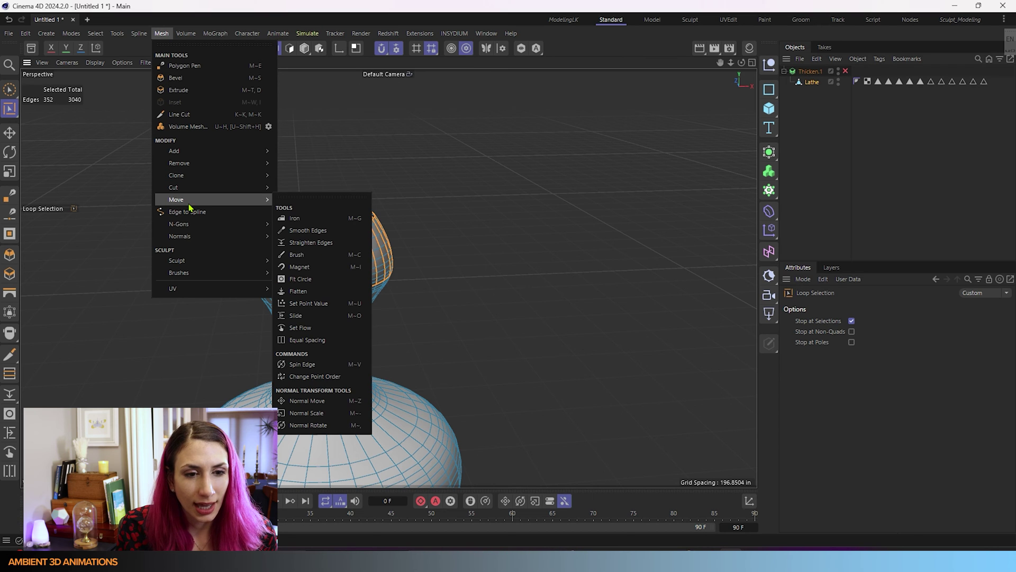
pyautogui.click(309, 245)
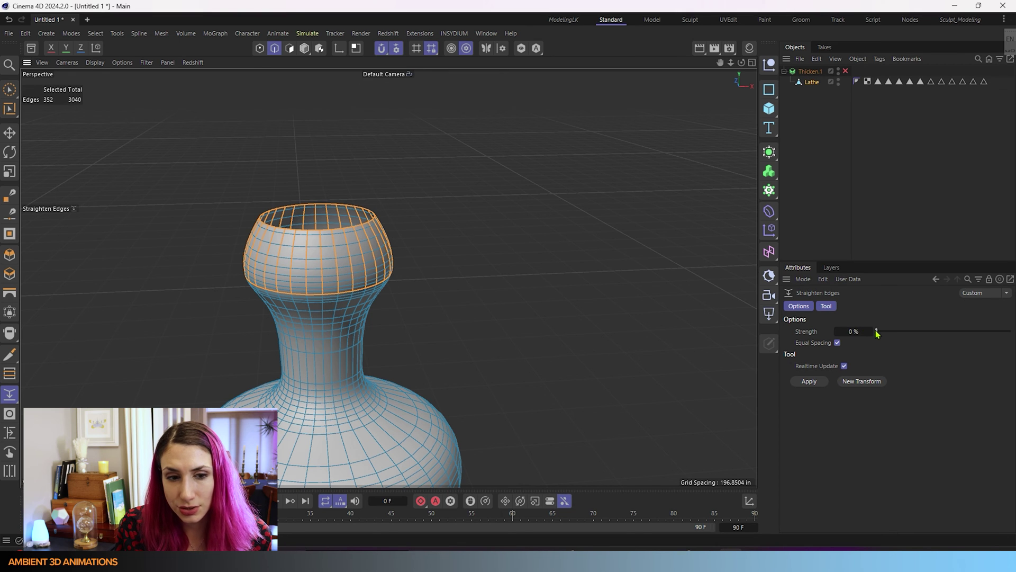
pyautogui.moveTo(876, 331)
pyautogui.mouseDown()
pyautogui.moveTo(953, 333)
pyautogui.moveTo(878, 349)
pyautogui.mouseUp()
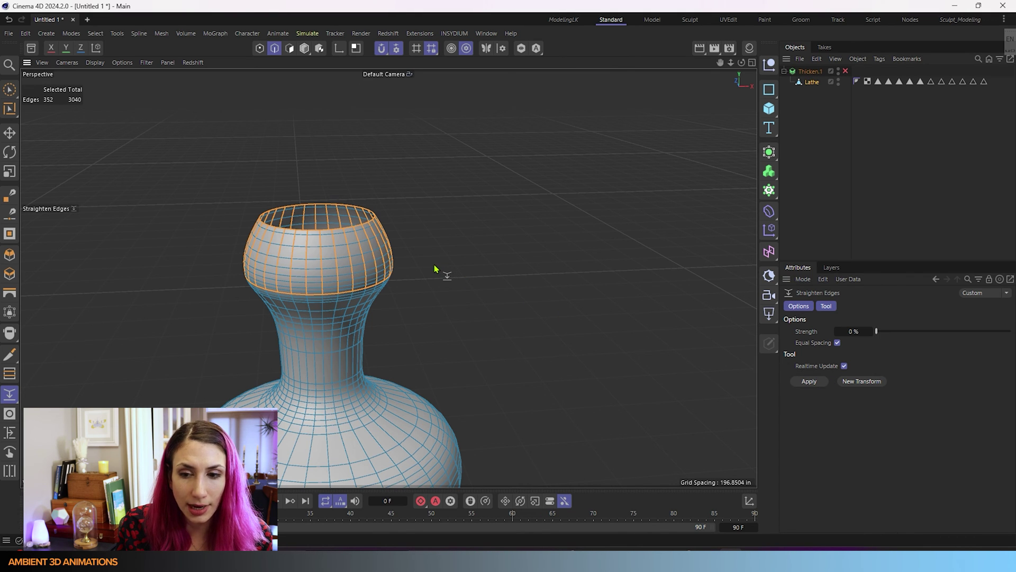
pyautogui.moveTo(434, 269); pyautogui.dragTo(546, 269)
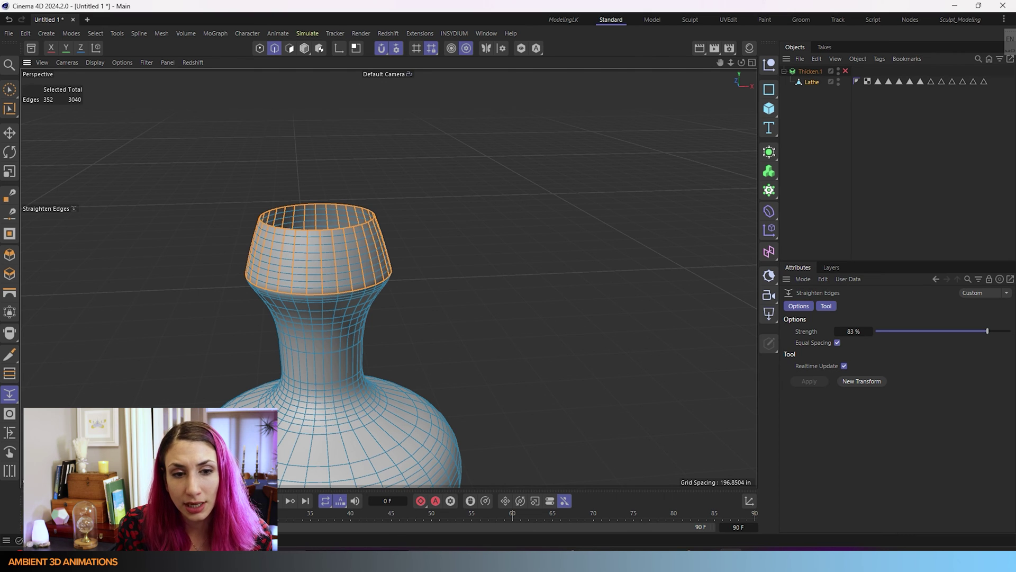
pyautogui.moveTo(546, 269); pyautogui.dragTo(434, 269)
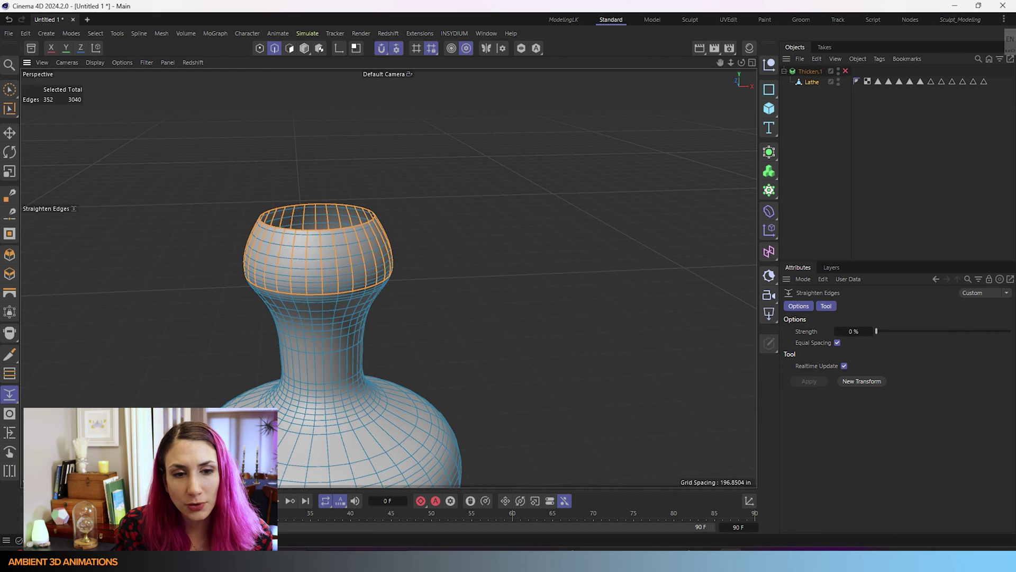
pyautogui.hotkey('ctrl', 'z')
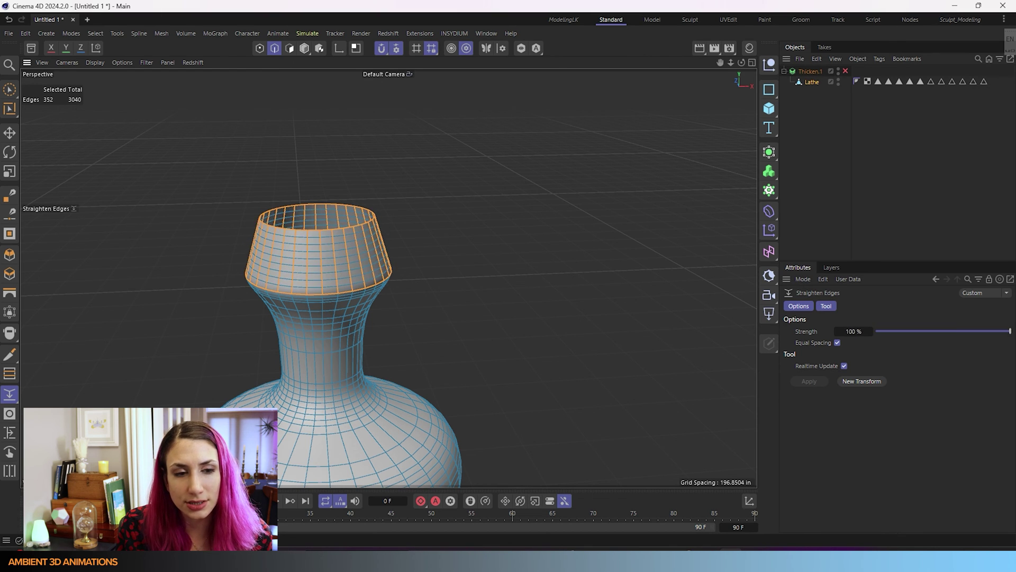
pyautogui.hotkey('ctrl', 'y')
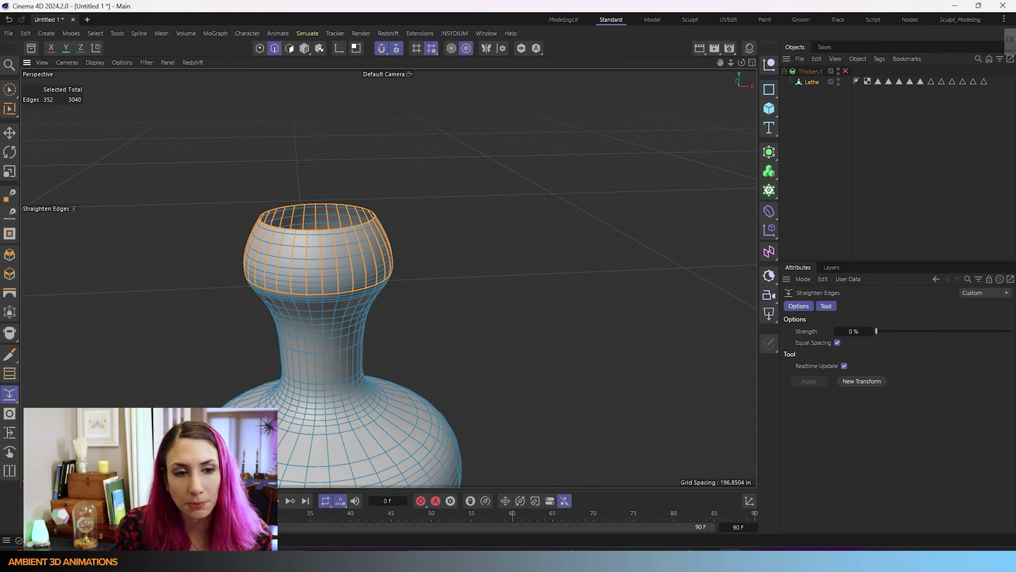
pyautogui.hotkey('ctrl', 'z')
pyautogui.hotkey('ctrl', 'y')
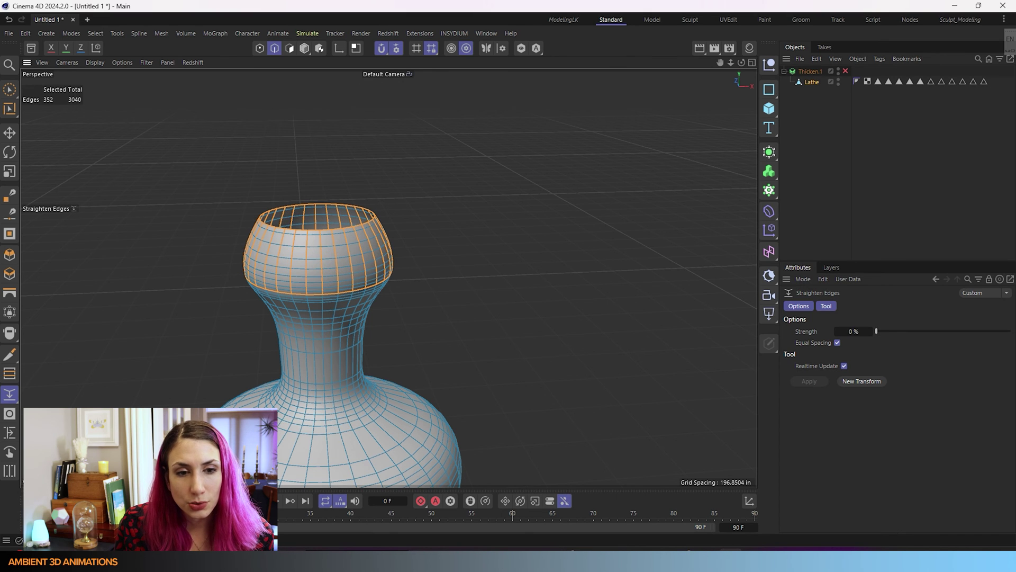
pyautogui.hotkey('ctrl', 'z')
pyautogui.hotkey('ctrl', 'y')
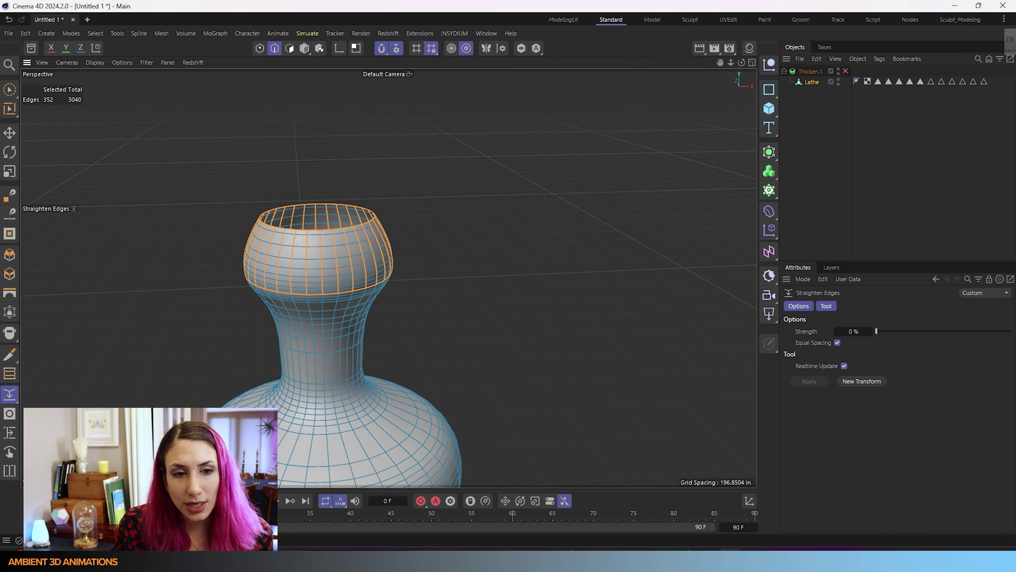
pyautogui.hotkey('ctrl', 'z')
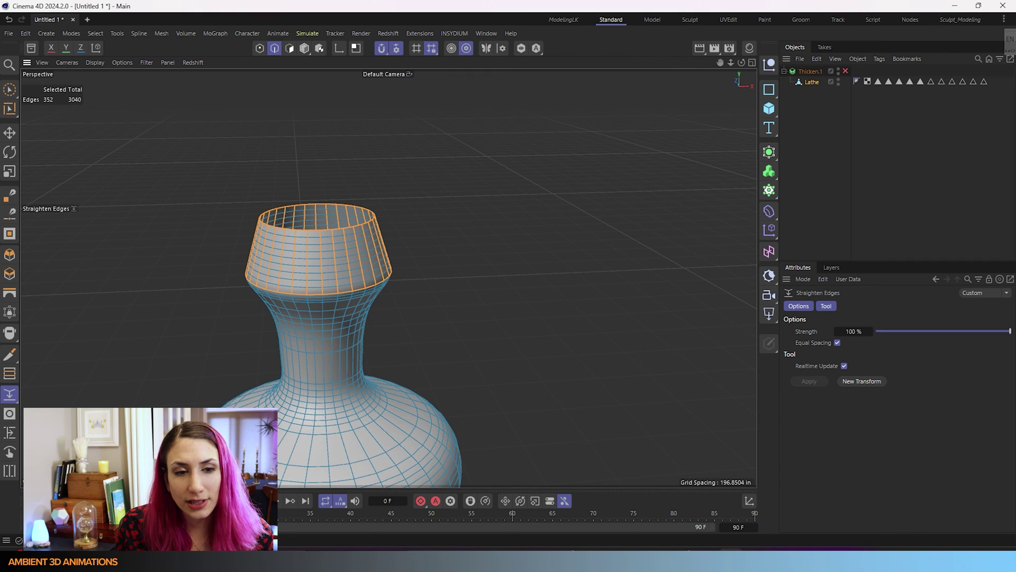
pyautogui.hotkey('ctrl', 'y')
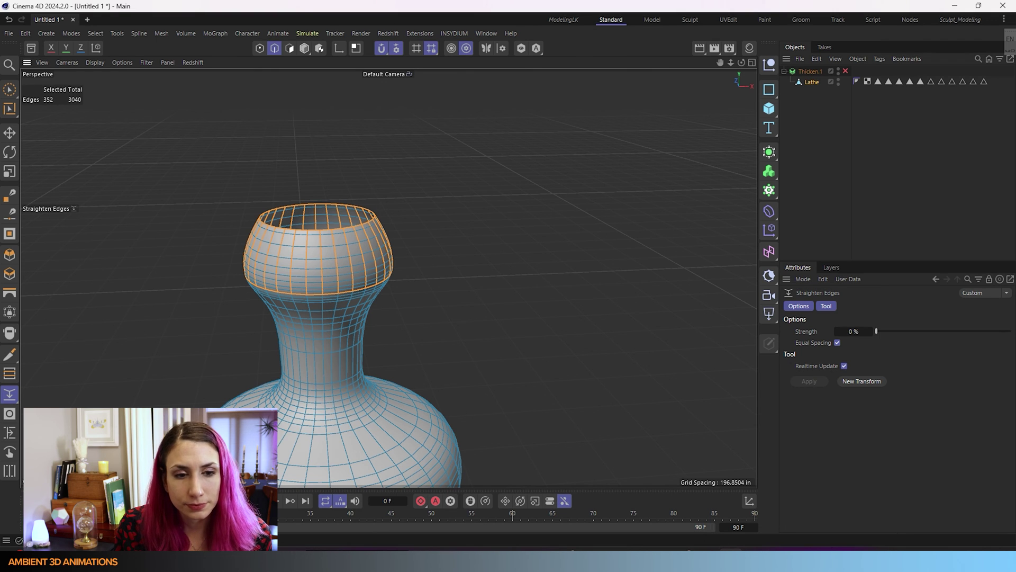
# Step: Raise Straighten Edges strength to 100% so the vase mouth becomes a straight tapered collar
pyautogui.moveTo(876, 331); pyautogui.dragTo(1010, 331)
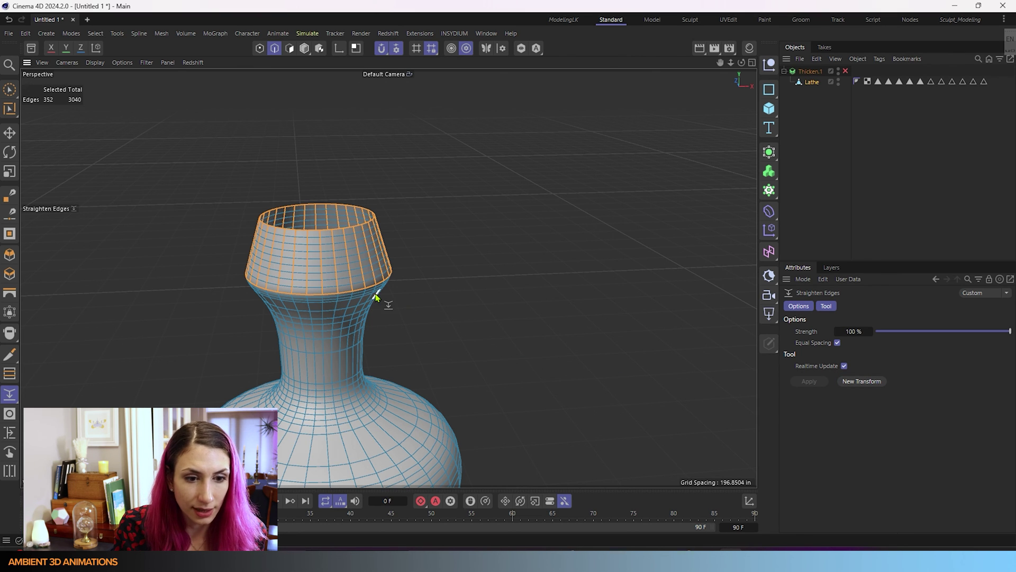
pyautogui.scroll(-2, 378, 280)
pyautogui.keyDown('alt'); pyautogui.moveTo(378, 259); pyautogui.dragTo(415, 173); pyautogui.keyUp('alt')
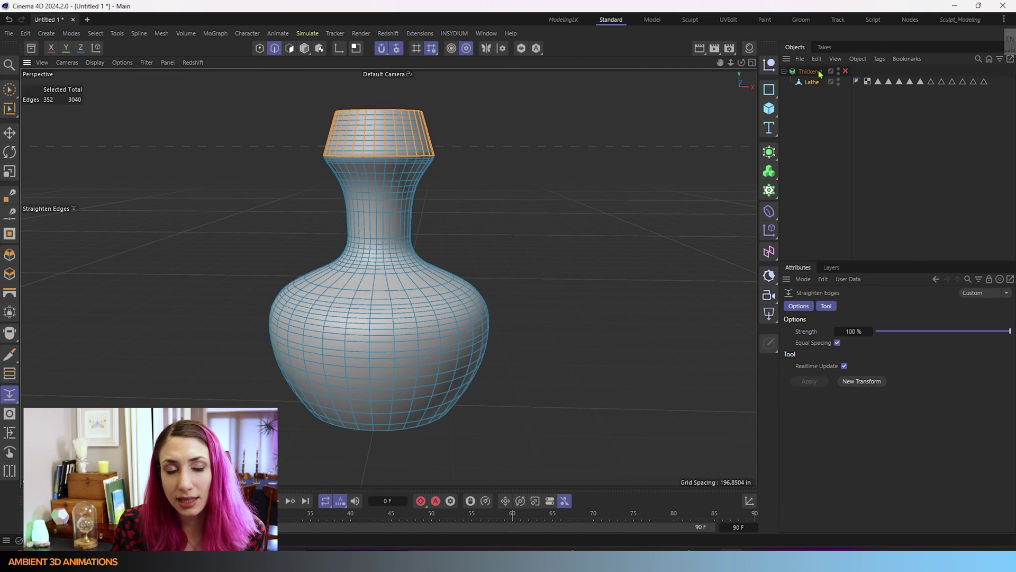
# Step: Switch the Thicken.1 generator back on and rename it to Vase 2
pyautogui.keyDown('alt'); pyautogui.moveTo(551, 143); pyautogui.dragTo(540, 250); pyautogui.keyUp('alt')
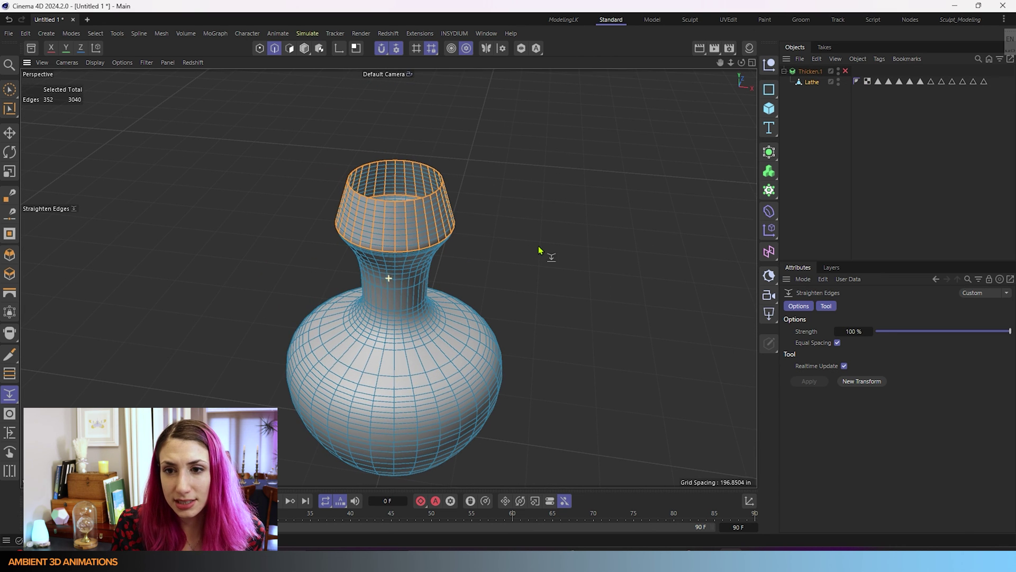
pyautogui.click(845, 71)
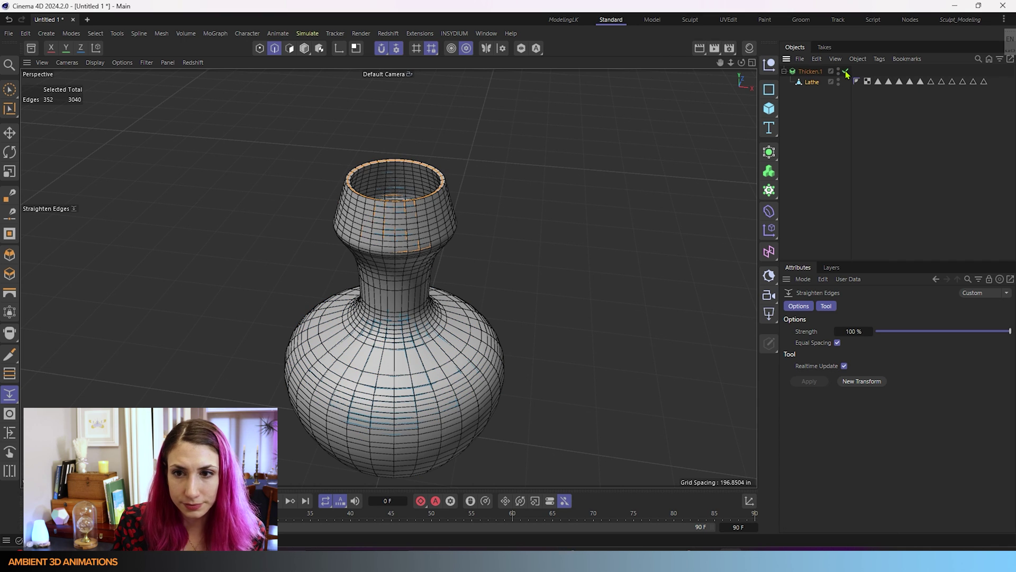
pyautogui.doubleClick(813, 75)
pyautogui.write('Ve')
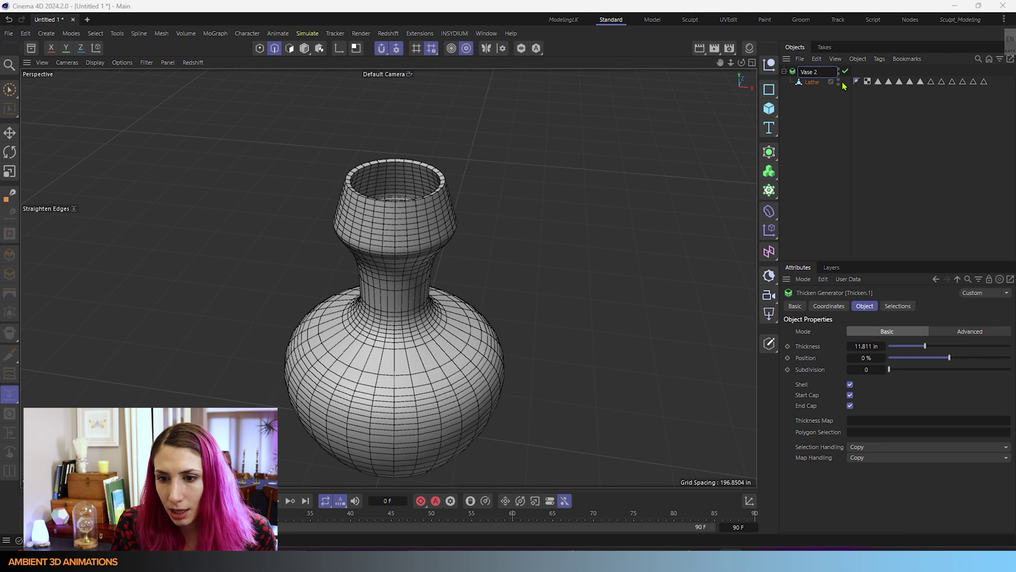
# Step: Make the Construction Geo layer visible in the viewport and Objects manager, showing both vases
pyautogui.click(828, 222)
pyautogui.click(833, 268)
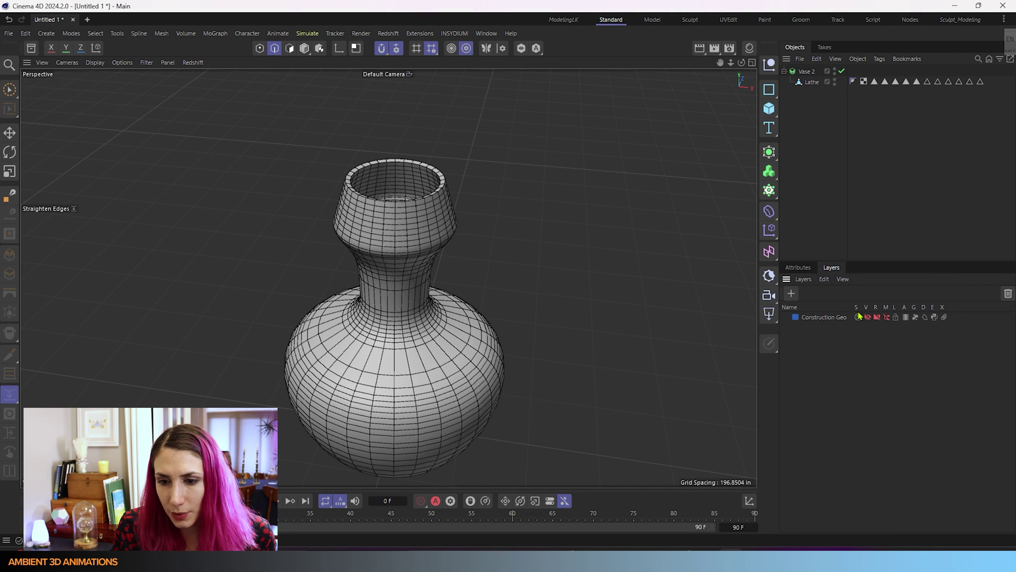
pyautogui.click(877, 317)
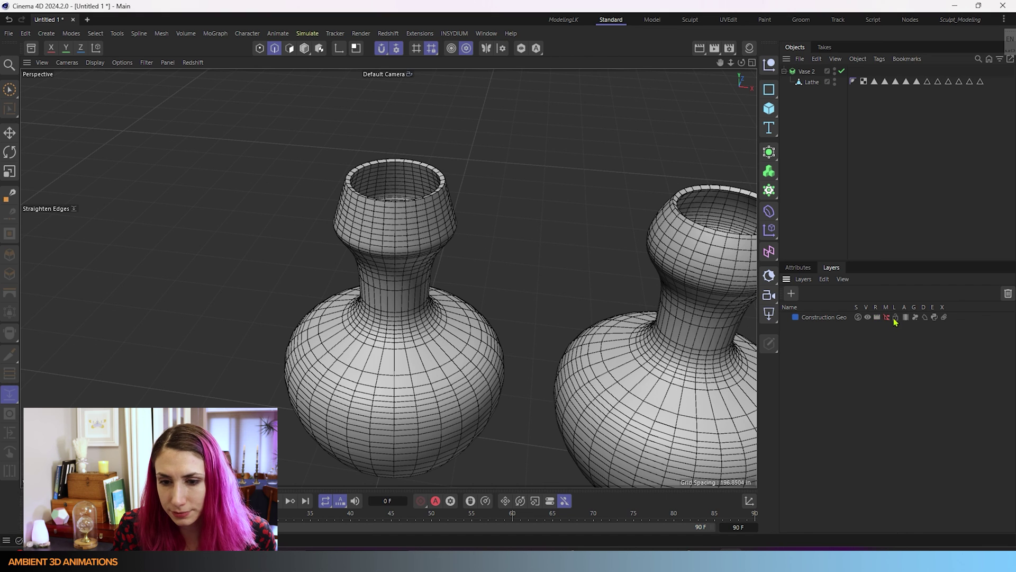
pyautogui.click(886, 317)
pyautogui.scroll(-2, 590, 291)
pyautogui.keyDown('alt'); pyautogui.moveTo(587, 289); pyautogui.dragTo(492, 199); pyautogui.keyUp('alt')
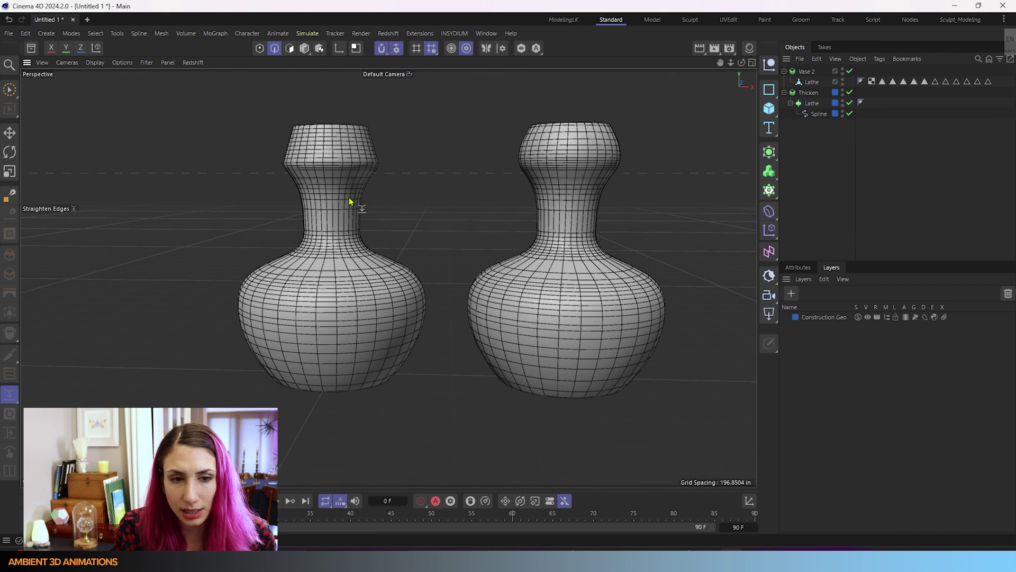